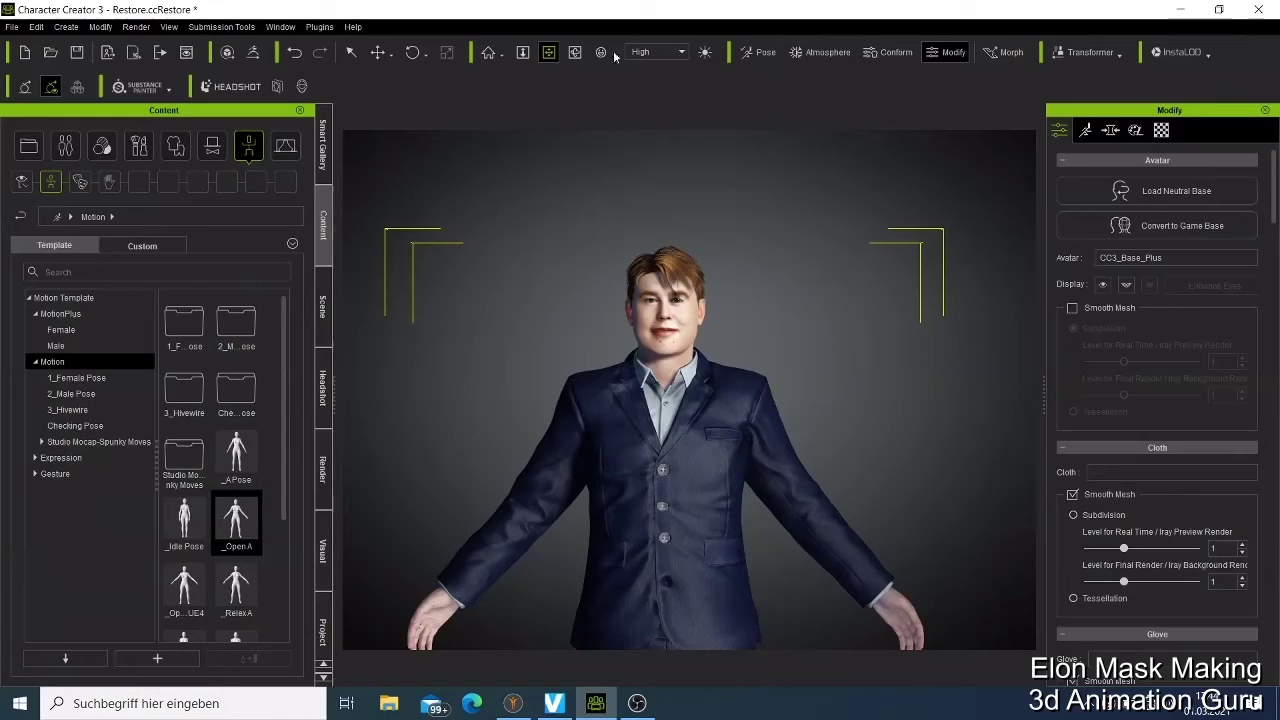
# Orbit the view, then start a new project without saving the current suited character
pyautogui.click(575, 52)
pyautogui.moveTo(716, 518)
pyautogui.mouseDown()
pyautogui.moveTo(323, 557)
pyautogui.moveTo(5, 78)
pyautogui.mouseUp()
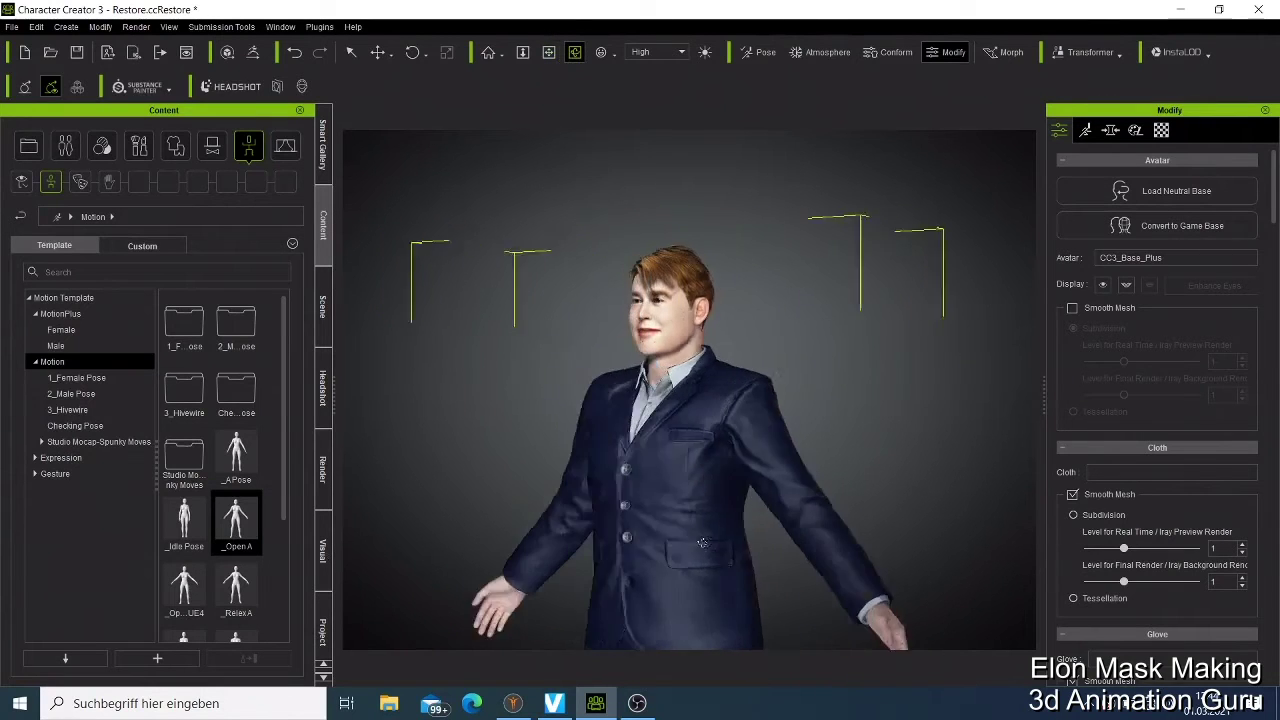
pyautogui.click(11, 27)
pyautogui.click(49, 52)
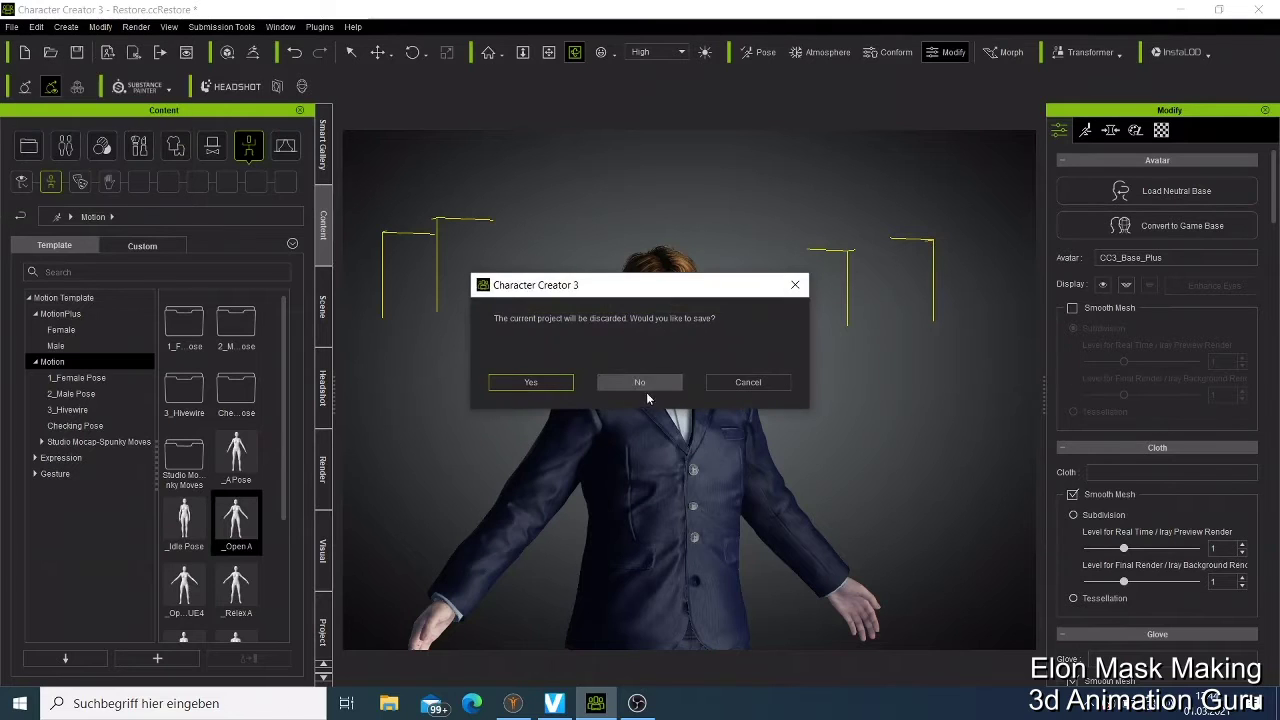
pyautogui.click(646, 384)
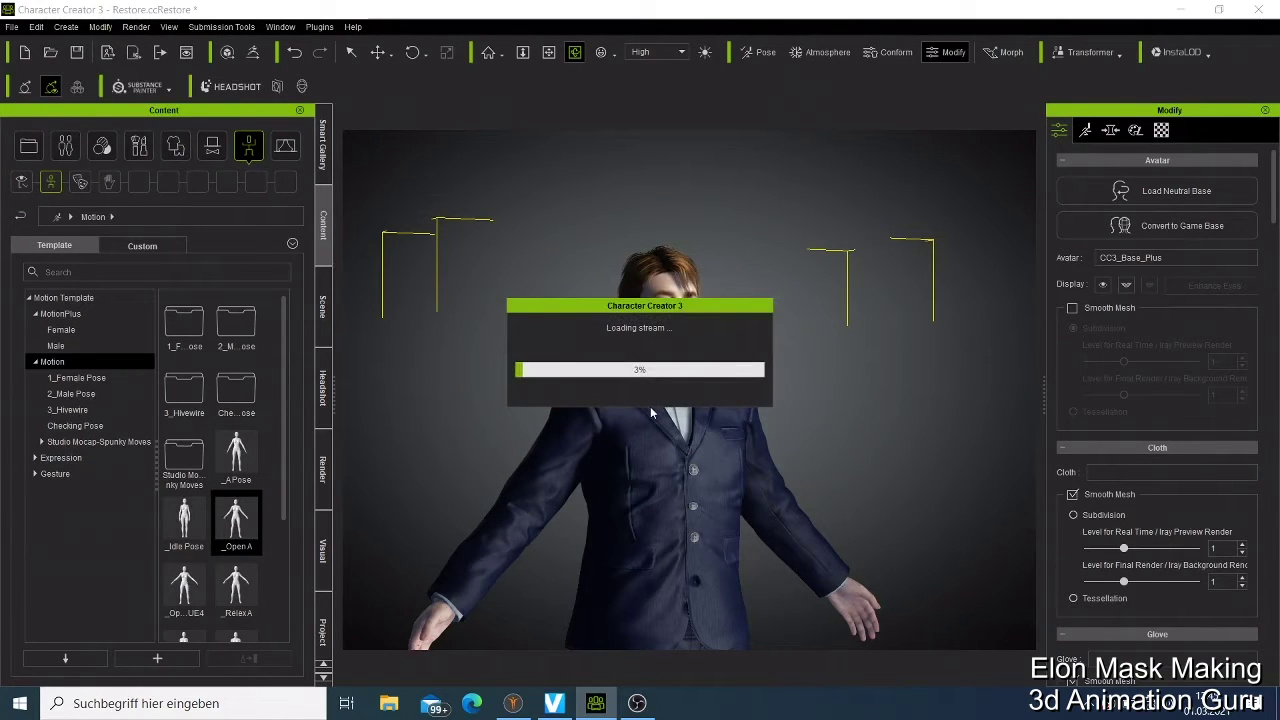
pyautogui.click(389, 703)
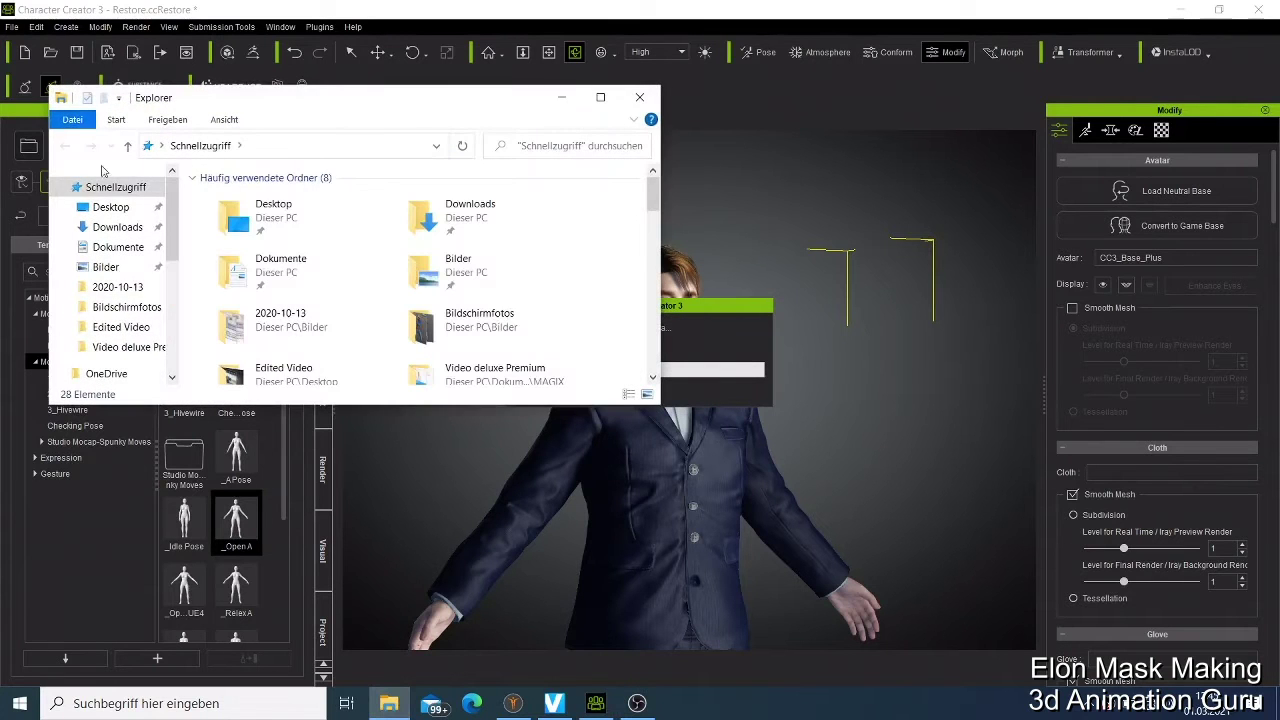
# Check the Downloads folder for the portrait photo, then minimize File Explorer
pyautogui.click(117, 227)
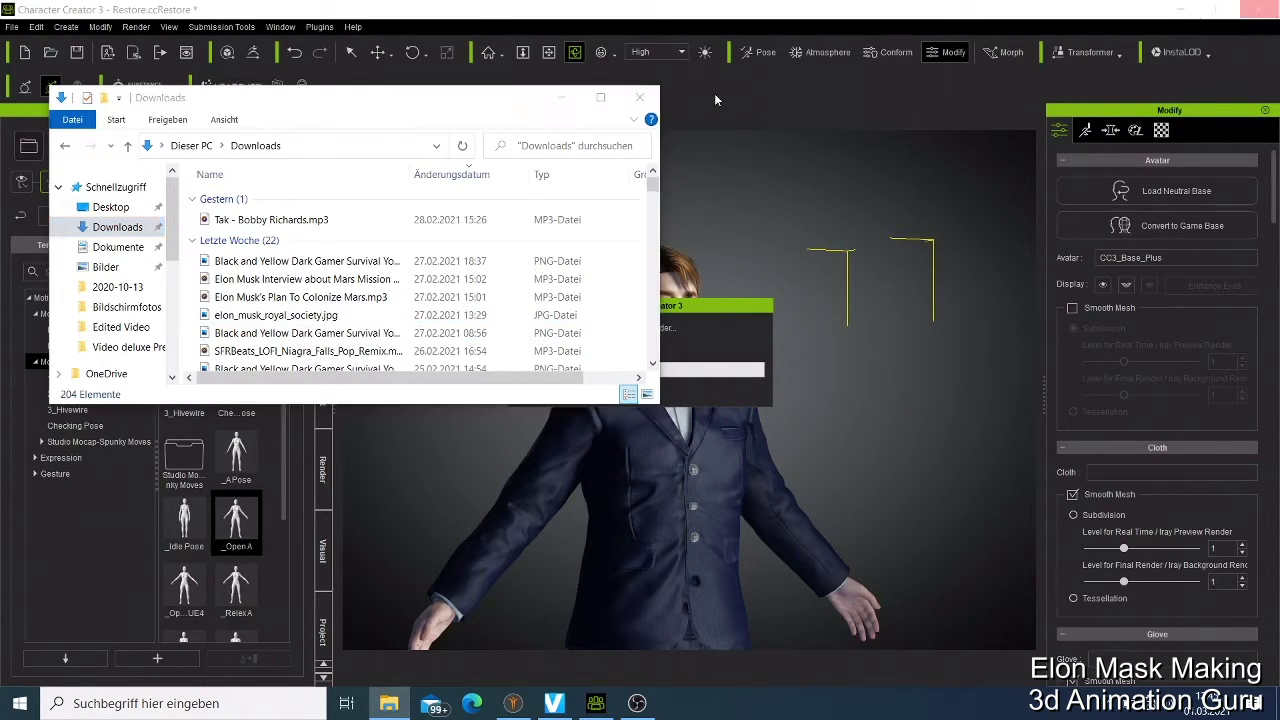
pyautogui.click(561, 97)
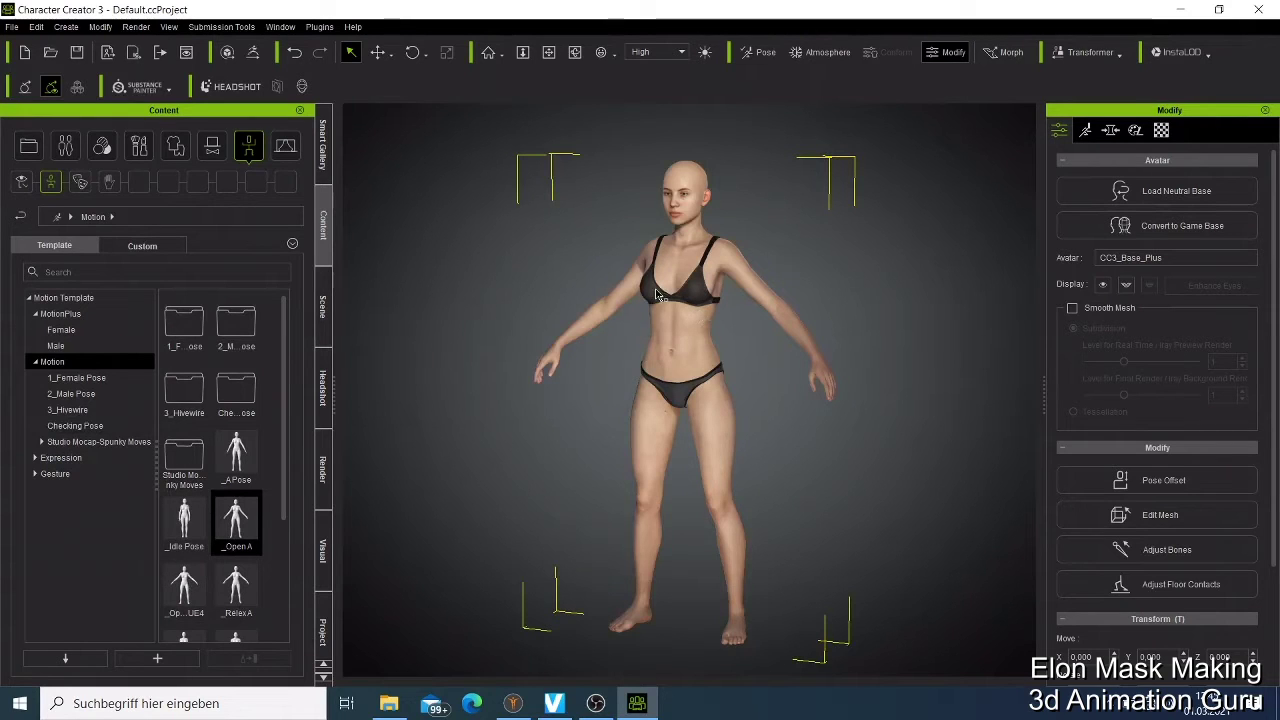
# Load the male CC3 full-body actor template, confirming the load options
pyautogui.click(66, 148)
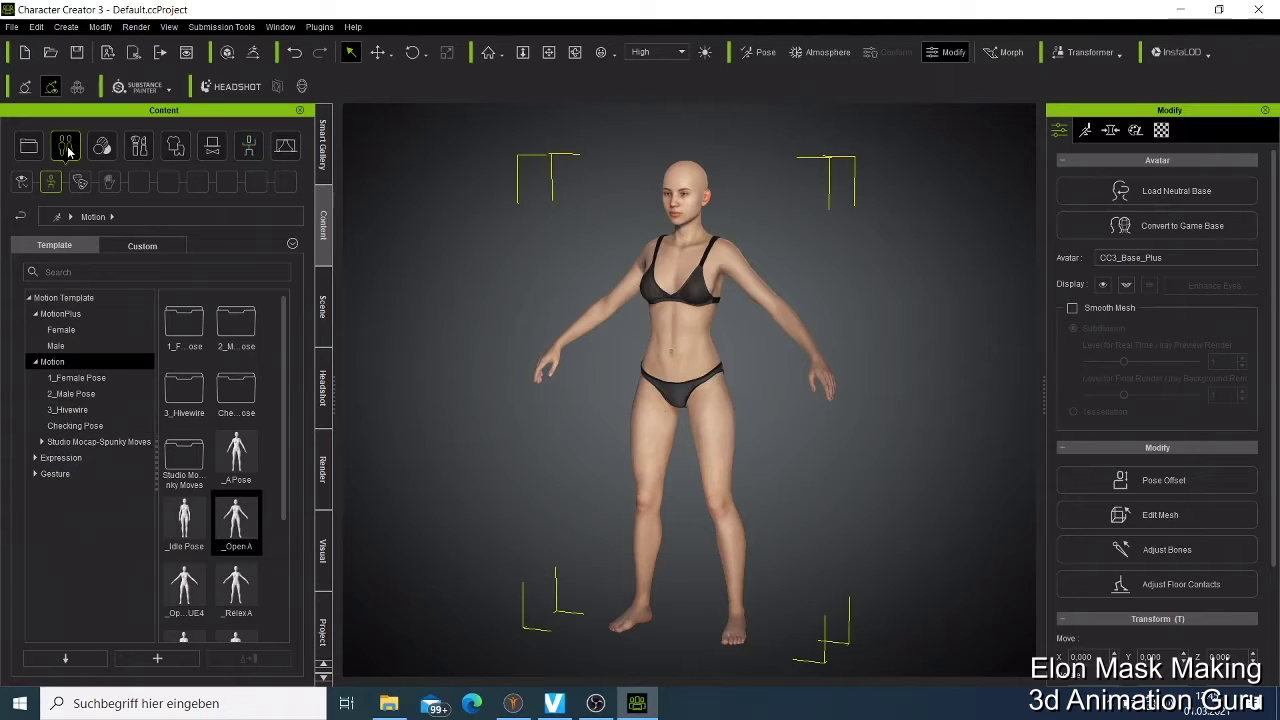
pyautogui.doubleClick(183, 325)
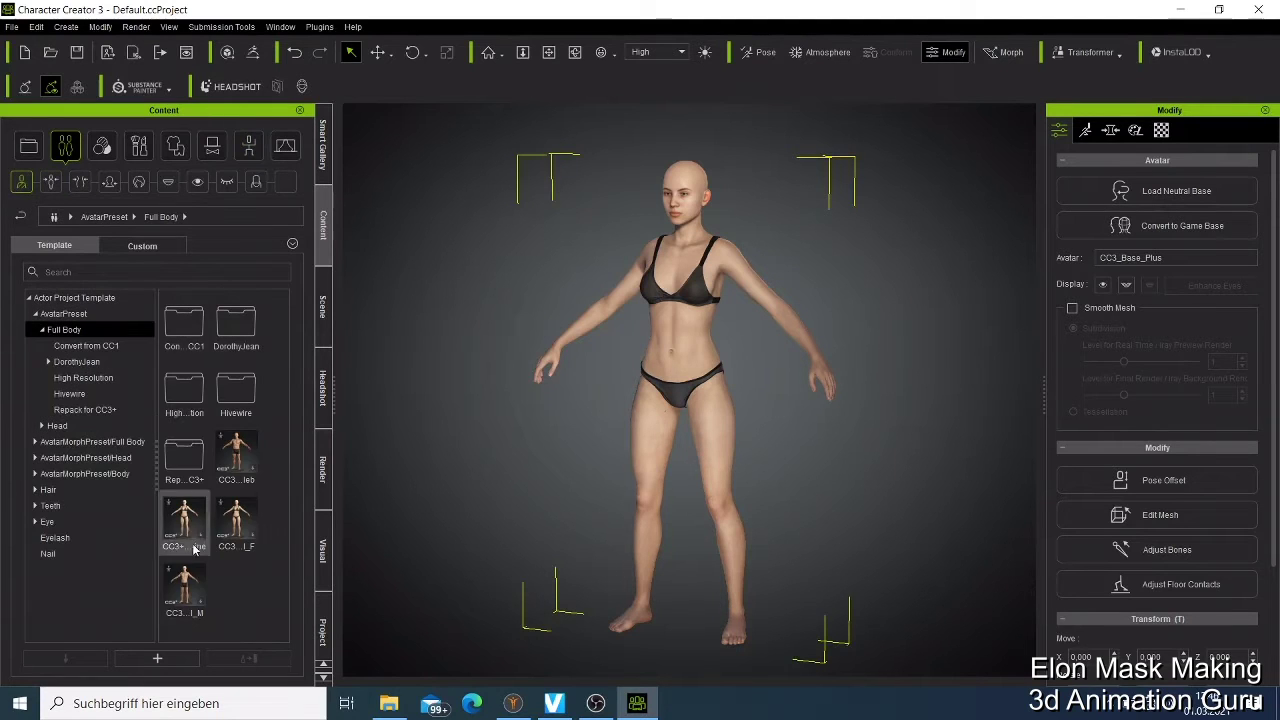
pyautogui.doubleClick(193, 590)
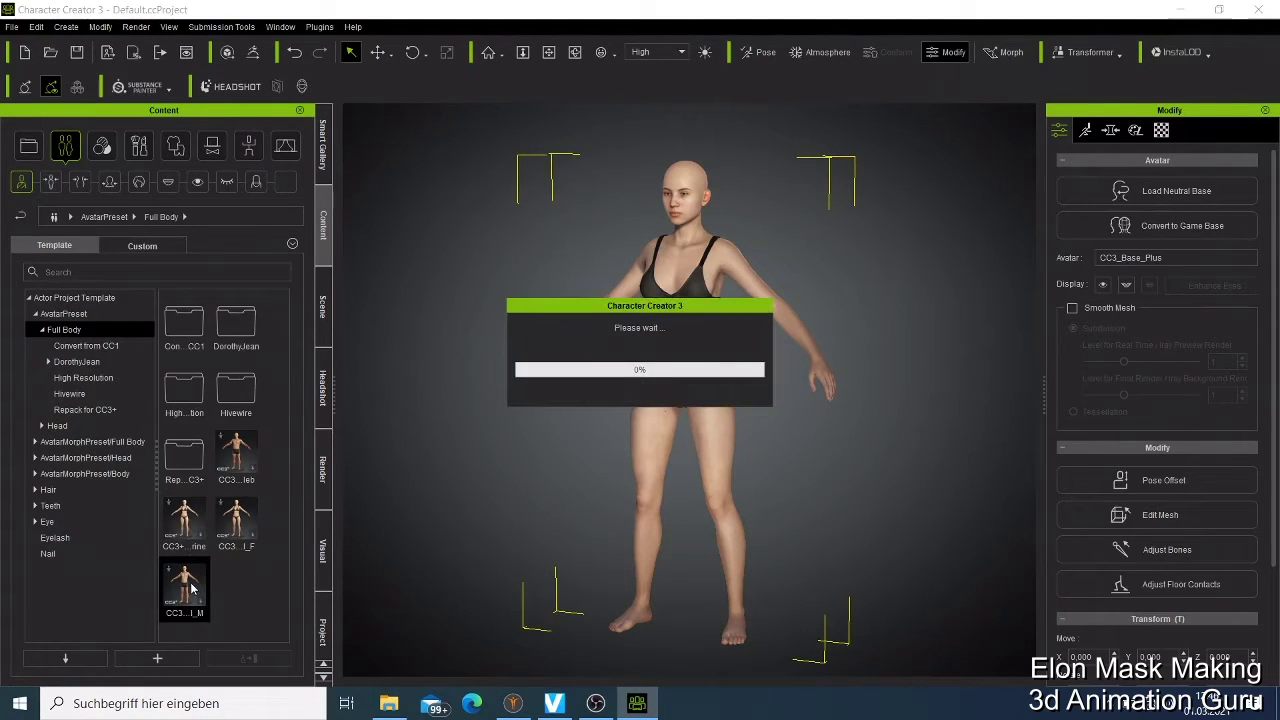
pyautogui.click(588, 368)
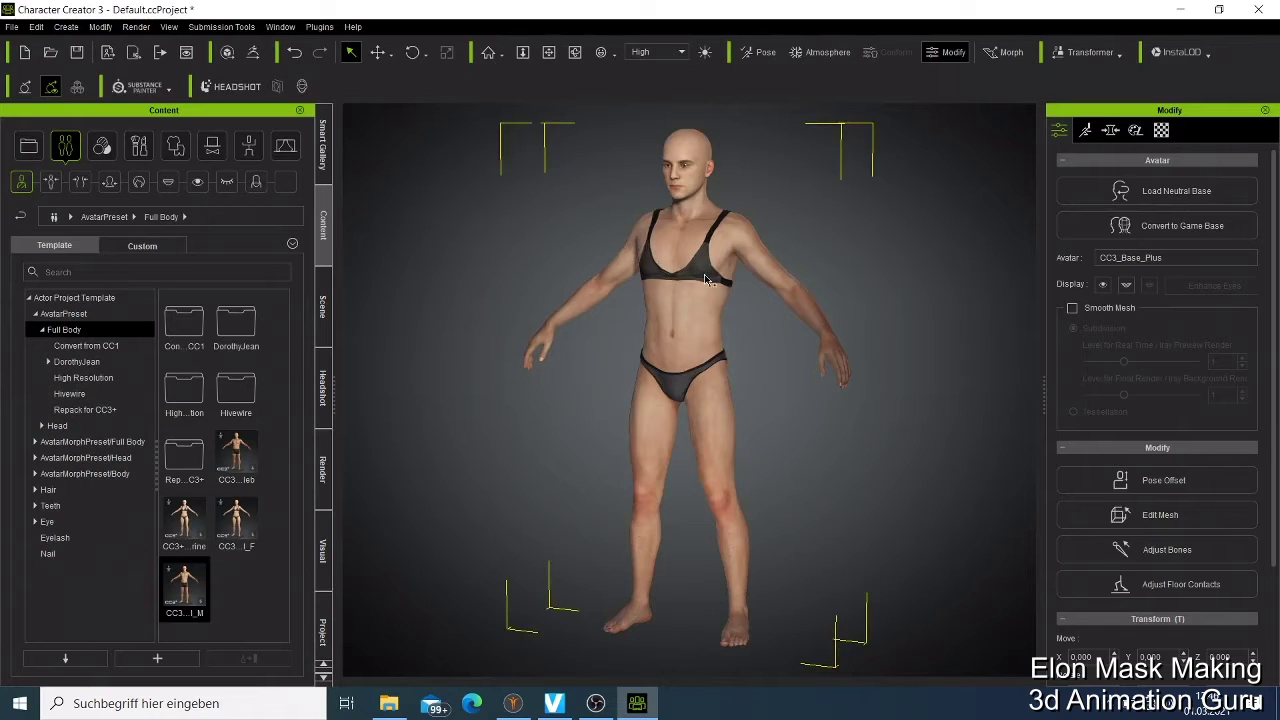
# Delete the bra and put Boxers_A underwear on the character
pyautogui.click(702, 274)
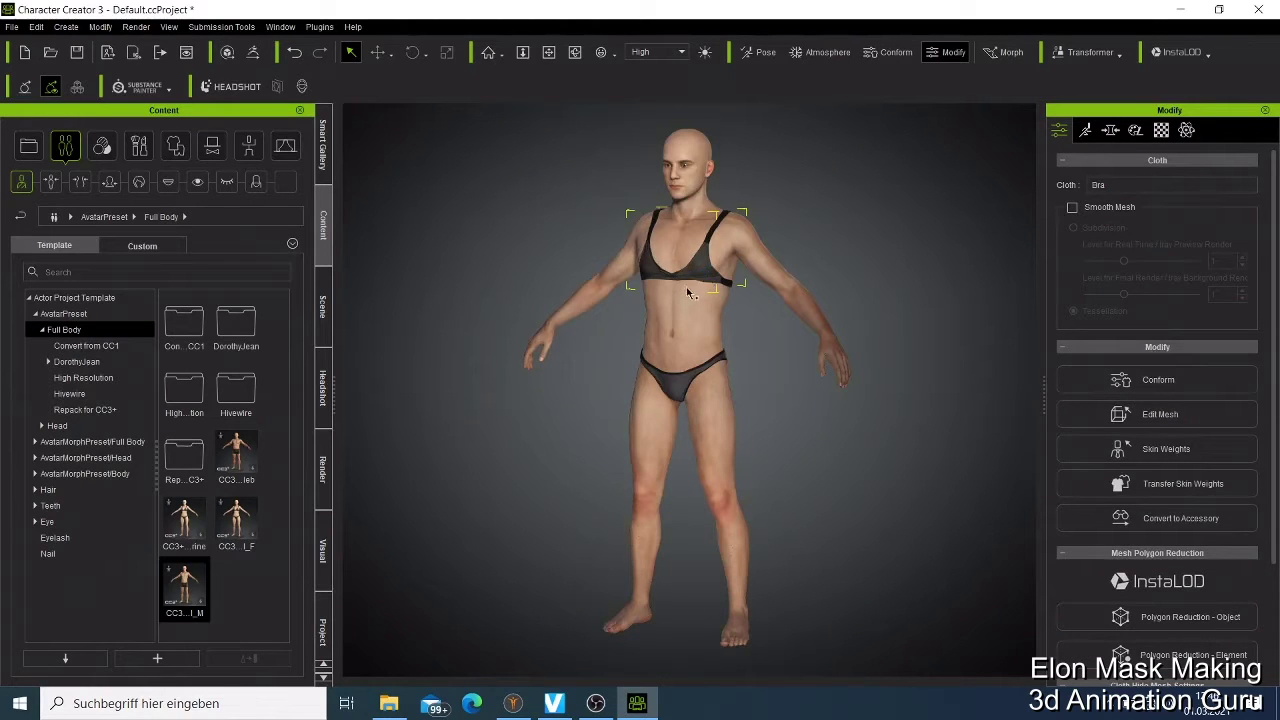
pyautogui.press('Delete')
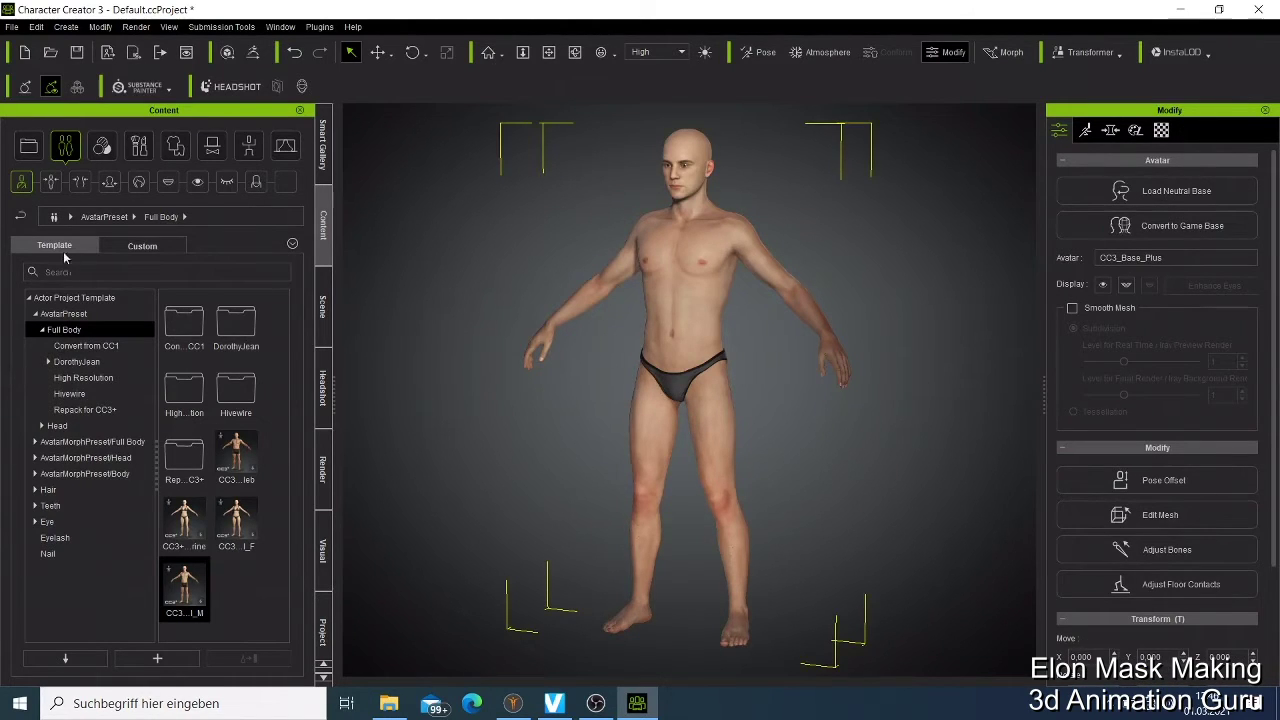
pyautogui.click(175, 146)
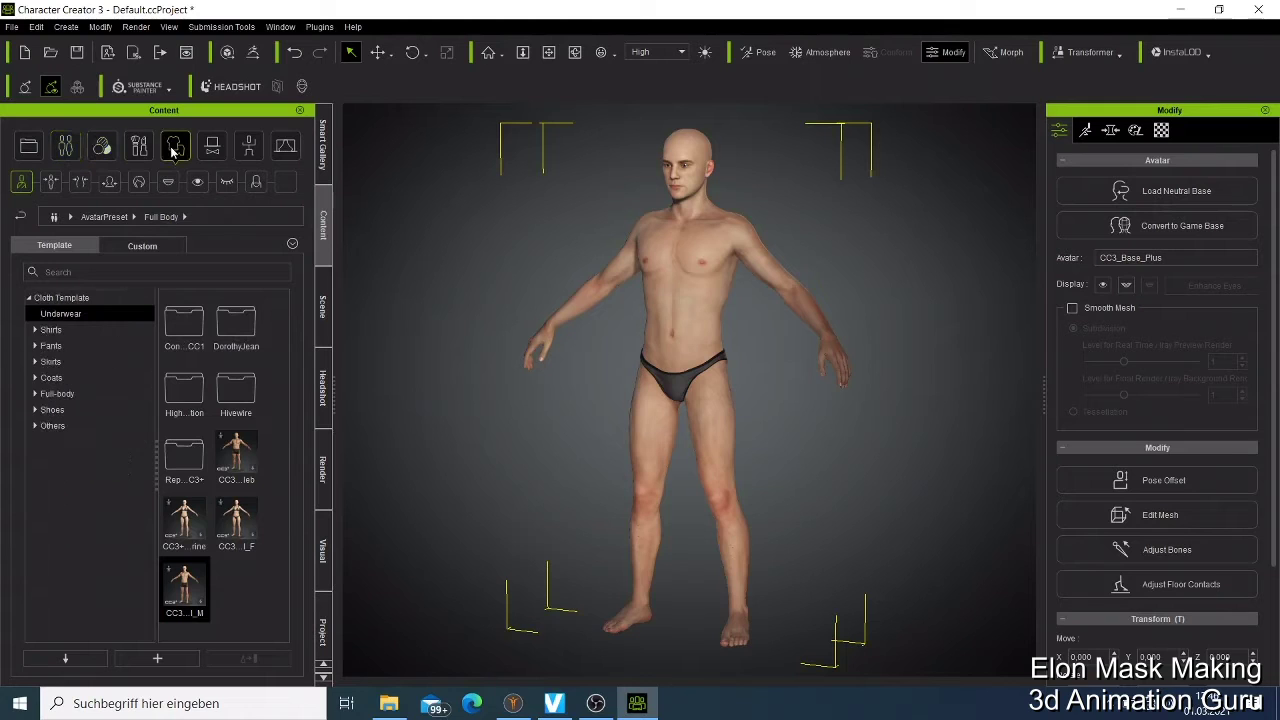
pyautogui.click(60, 313)
pyautogui.doubleClick(238, 400)
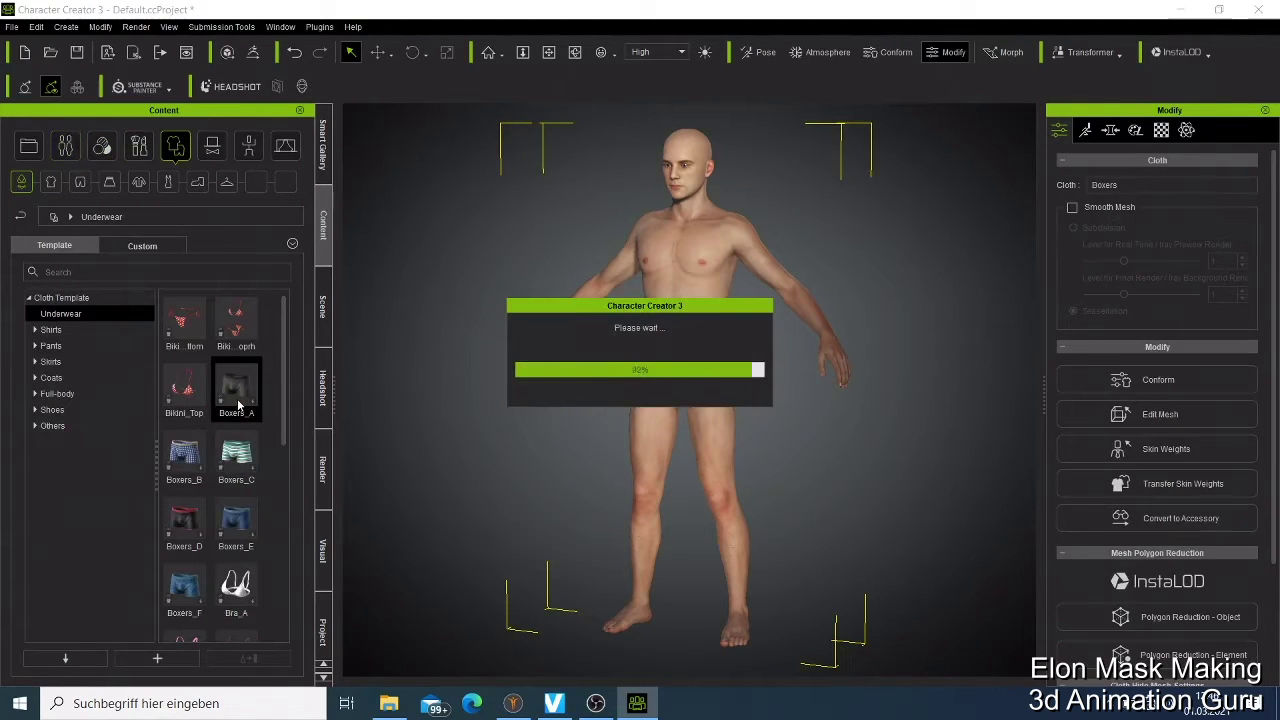
# Drag the portrait photo from Downloads into the Headshot Pro drop zone
pyautogui.click(321, 394)
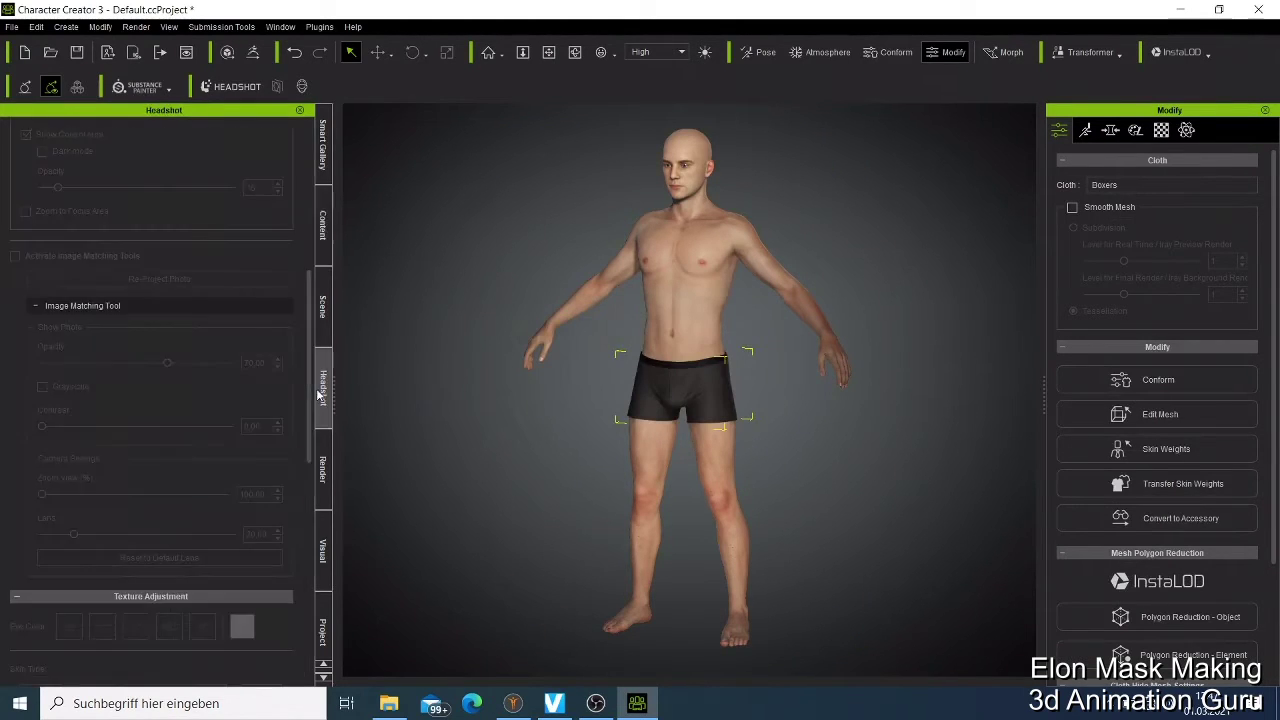
pyautogui.click(389, 703)
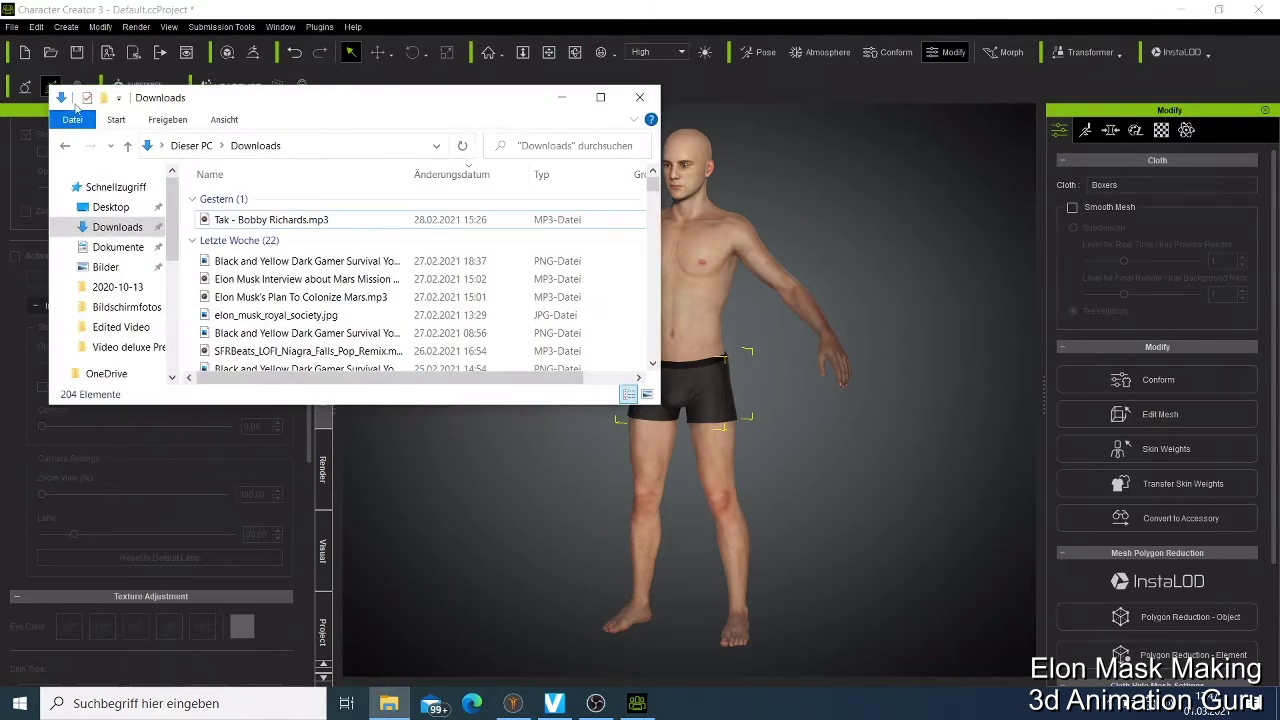
pyautogui.moveTo(330, 110); pyautogui.dragTo(978, 127)
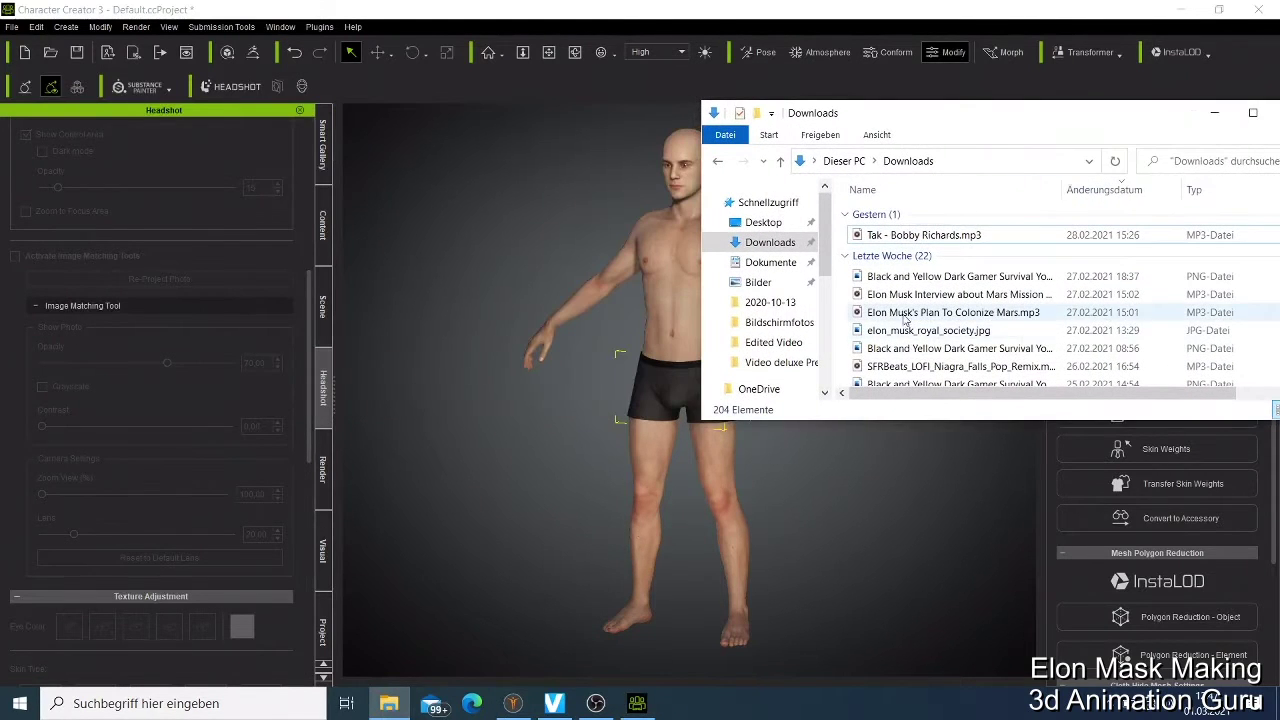
pyautogui.moveTo(902, 331)
pyautogui.mouseDown()
pyautogui.moveTo(226, 378)
pyautogui.moveTo(247, 358)
pyautogui.mouseUp()
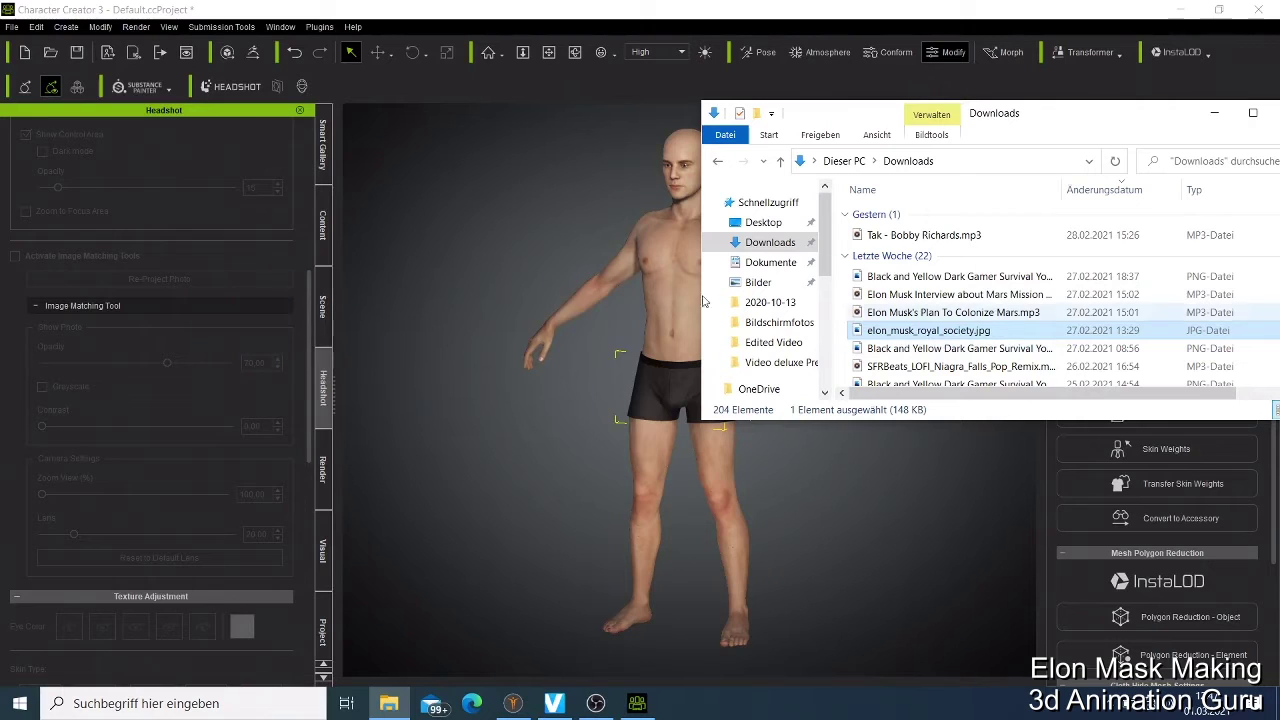
pyautogui.scroll(5, 202, 290)
pyautogui.moveTo(930, 330); pyautogui.dragTo(240, 340)
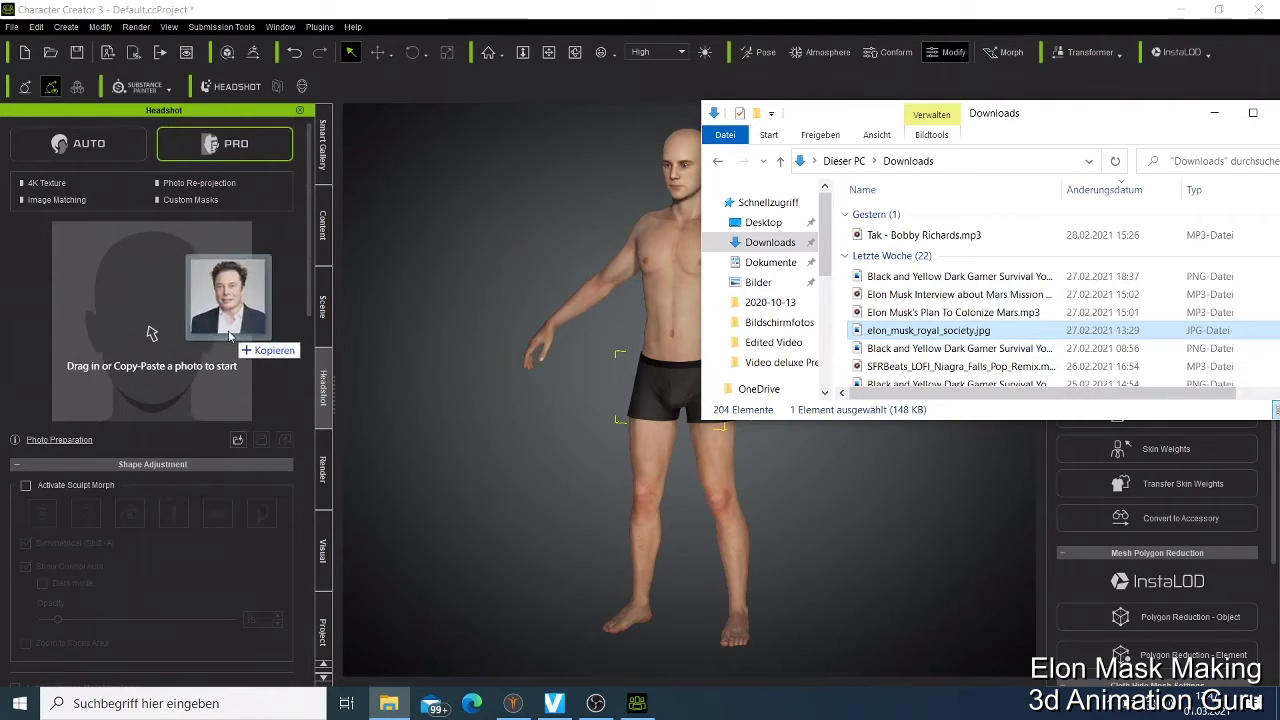
# Generate the head from the photo with Clean Rough skin
pyautogui.click(1214, 113)
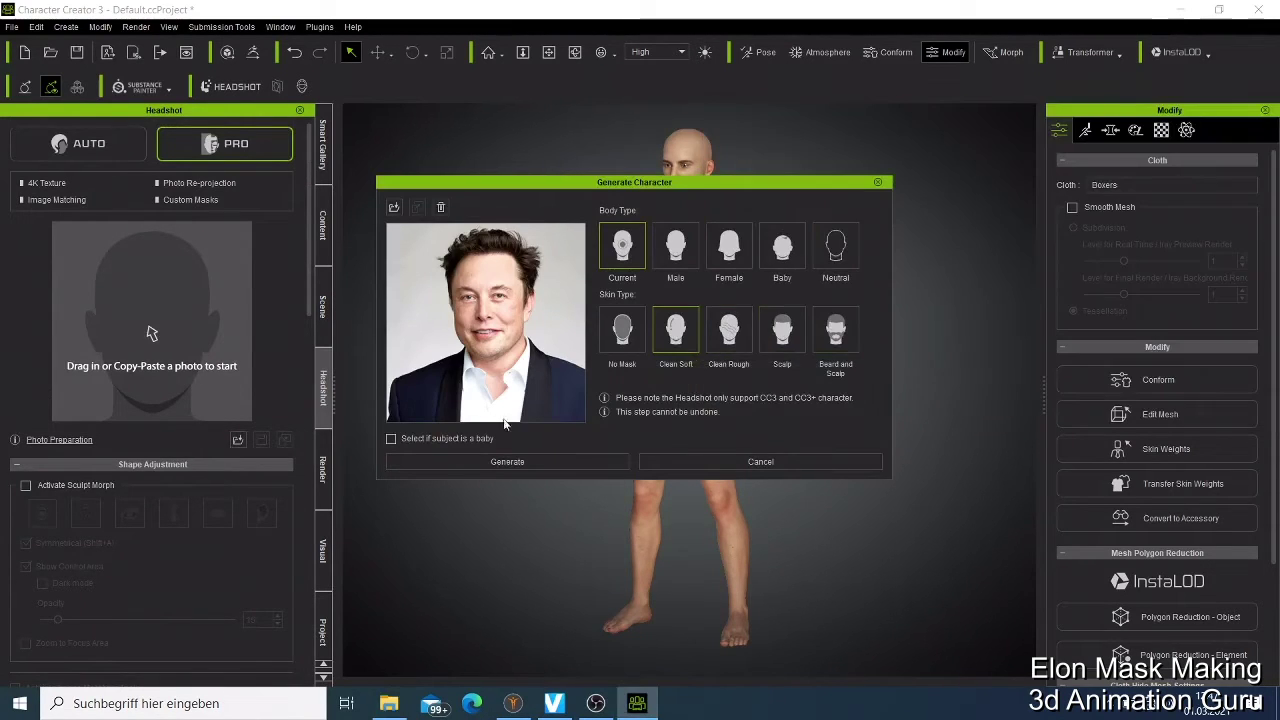
pyautogui.click(728, 332)
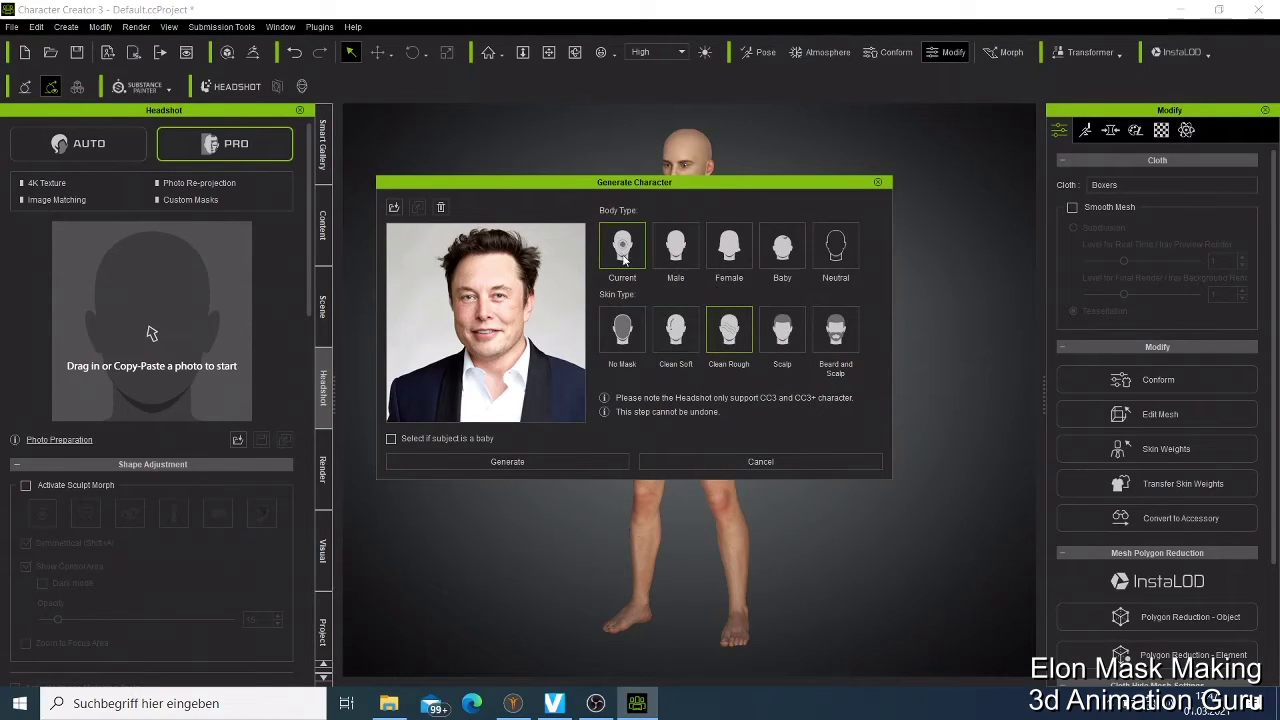
pyautogui.click(550, 462)
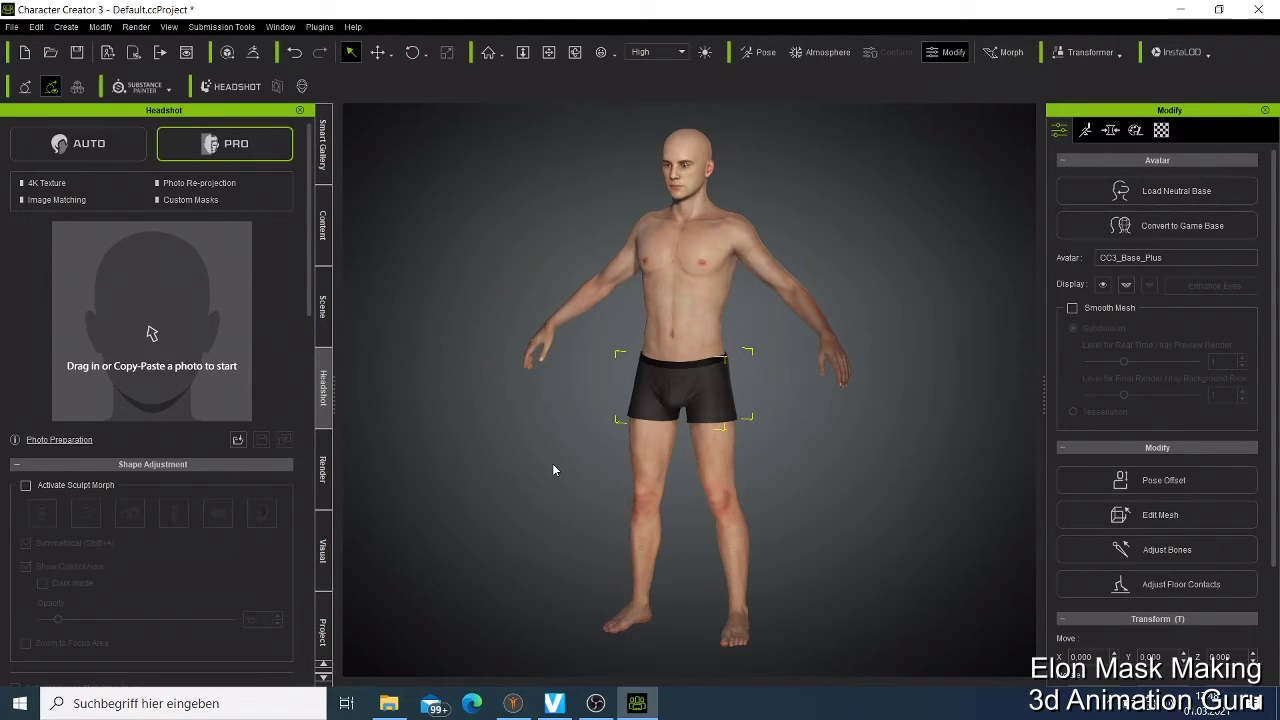
# Change the Headshot face mask to DeLight and rebuild the head texture
pyautogui.hotkey('ctrl', 'v')
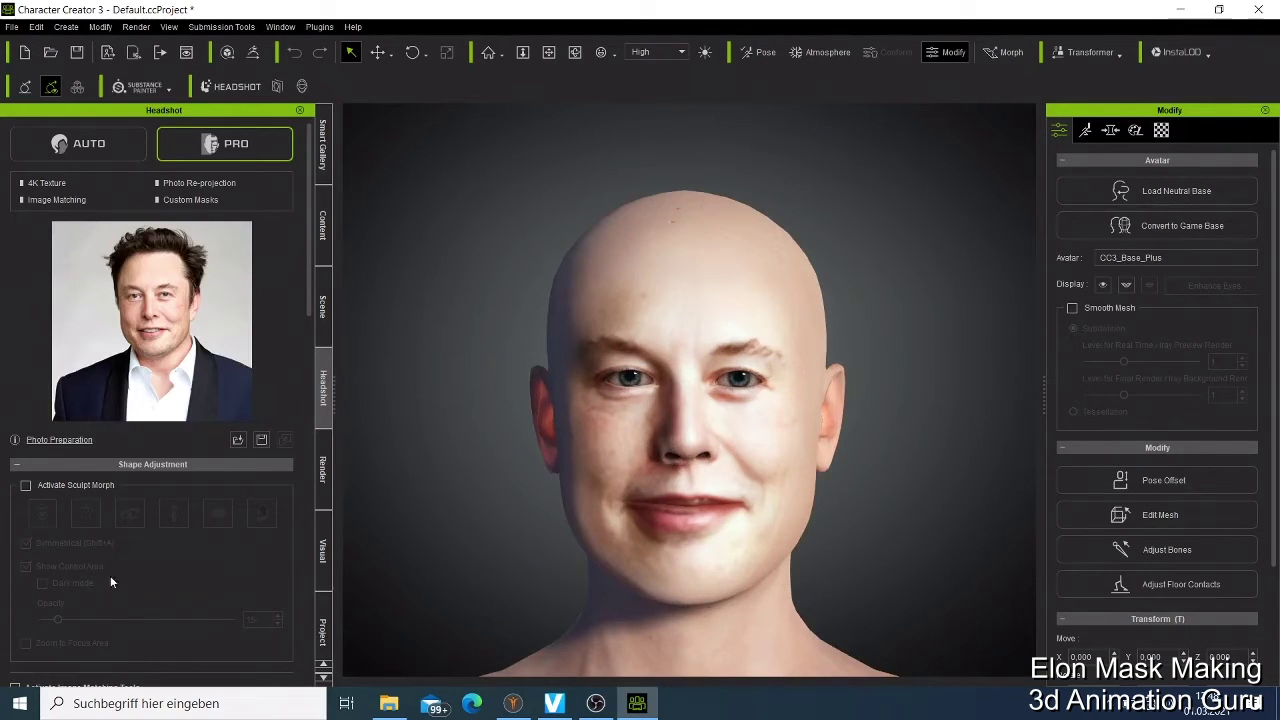
pyautogui.scroll(-3, 118, 518)
pyautogui.scroll(-3, 120, 520)
pyautogui.scroll(-3, 120, 523)
pyautogui.scroll(-1, 120, 523)
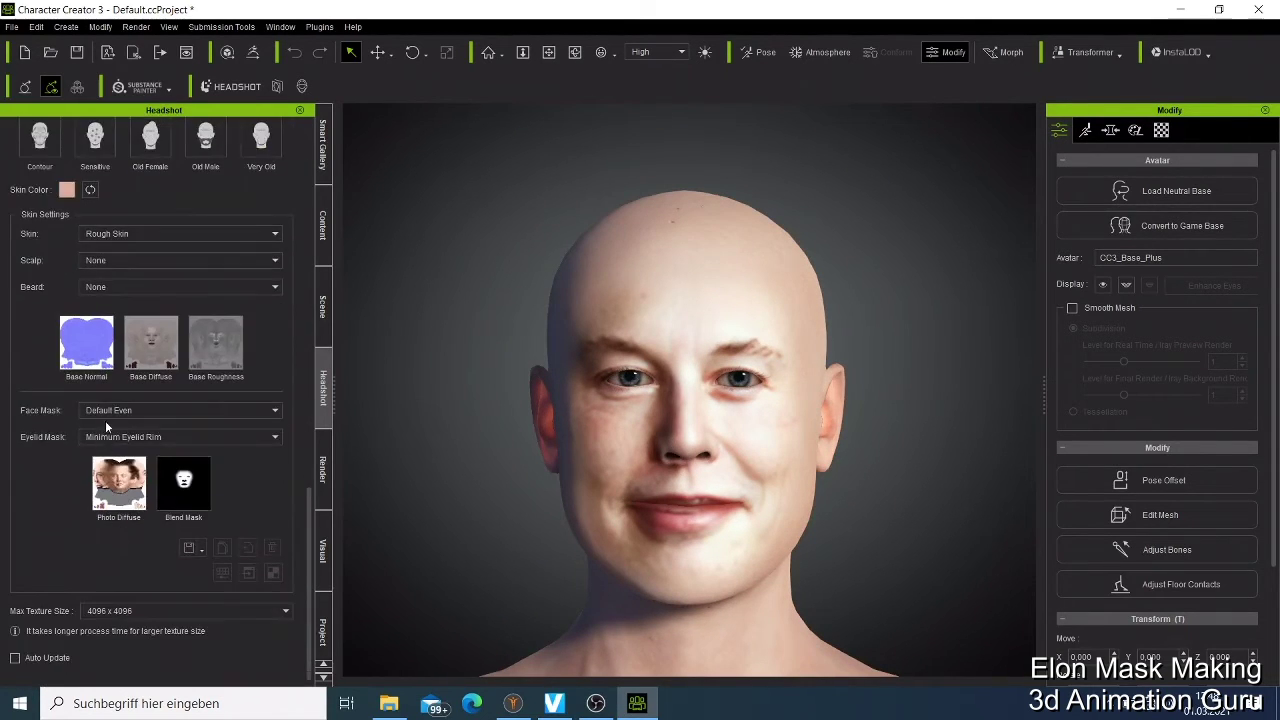
pyautogui.click(110, 410)
pyautogui.scroll(-4, 105, 460)
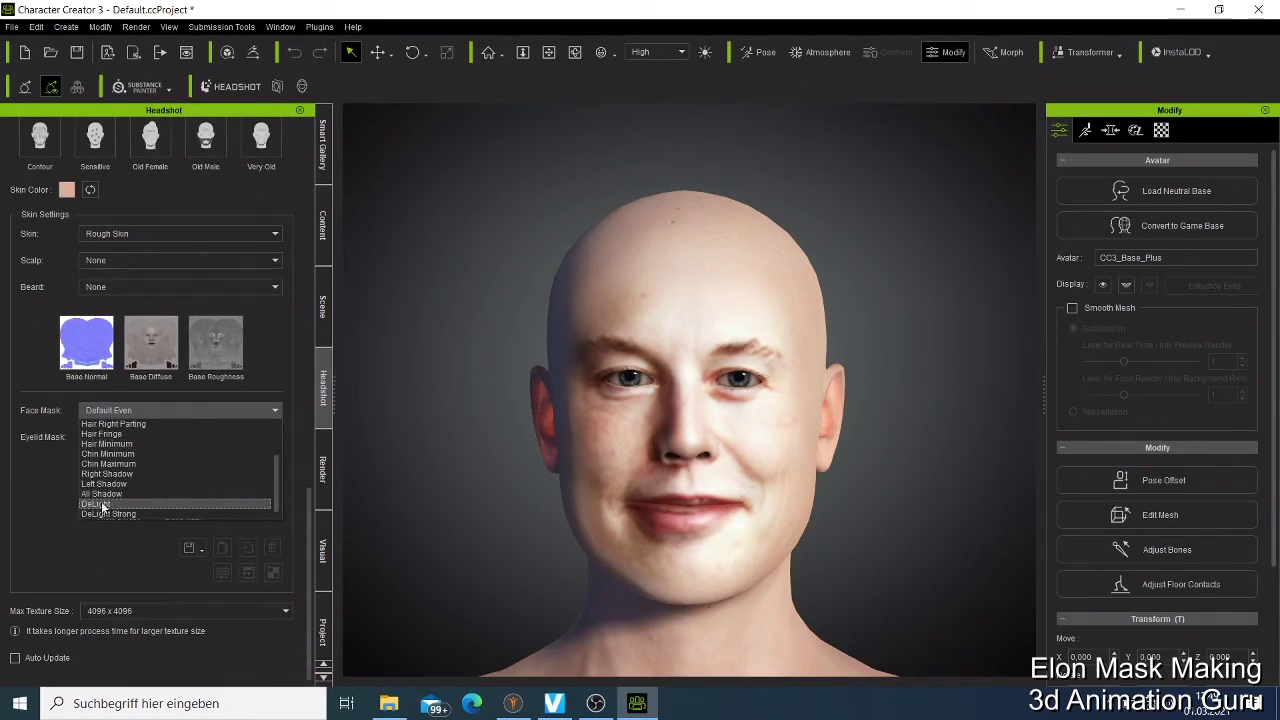
pyautogui.click(96, 504)
pyautogui.click(201, 676)
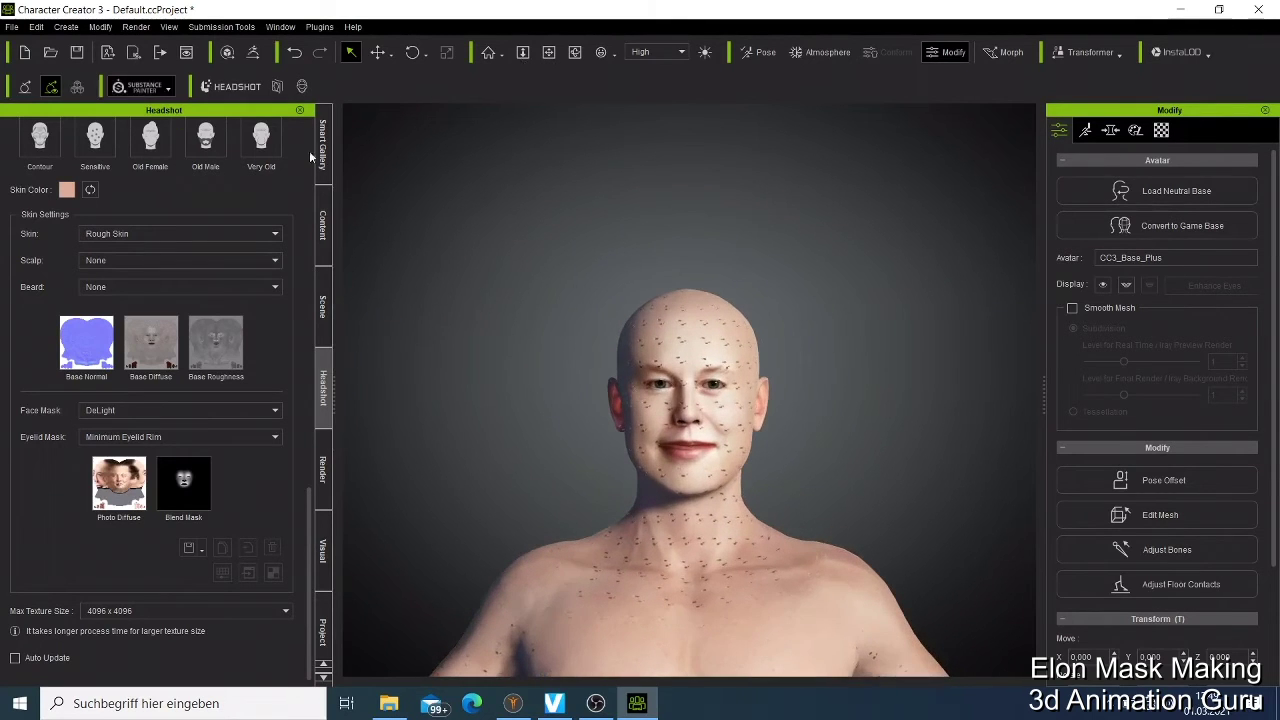
# Apply the Dawn_Hair preset from Actor > Hair to the character
pyautogui.click(326, 218)
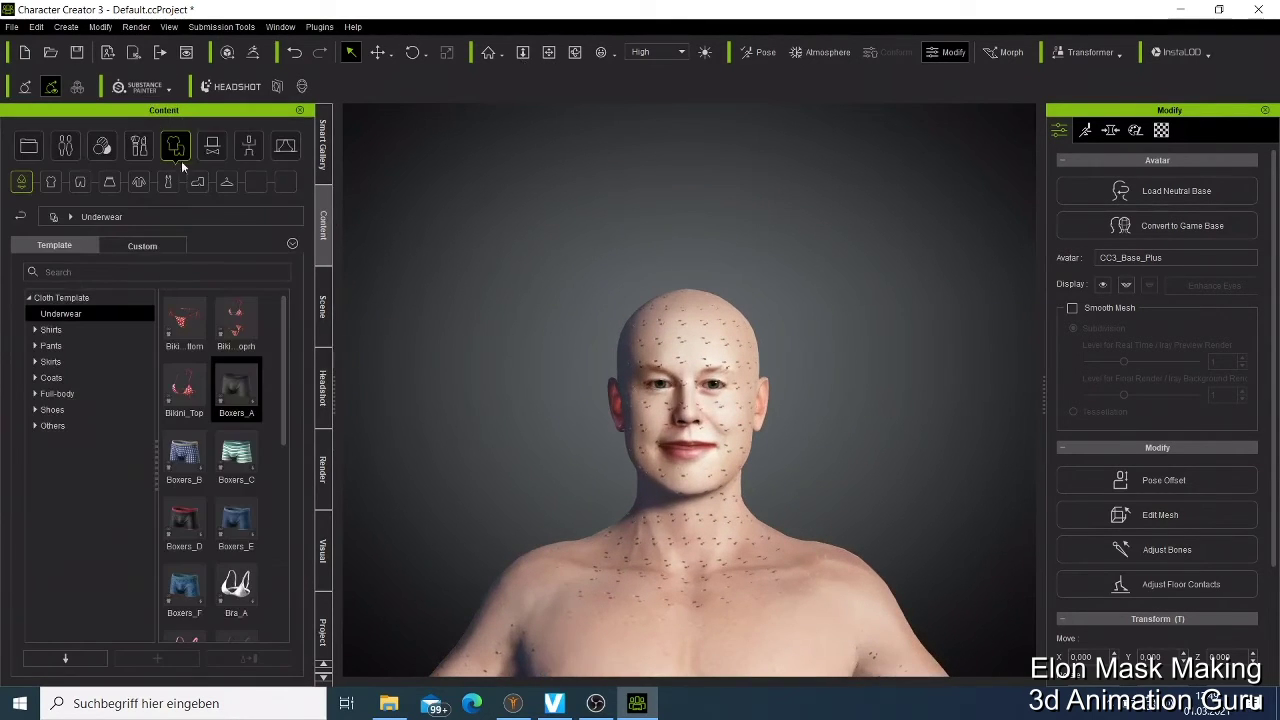
pyautogui.click(64, 148)
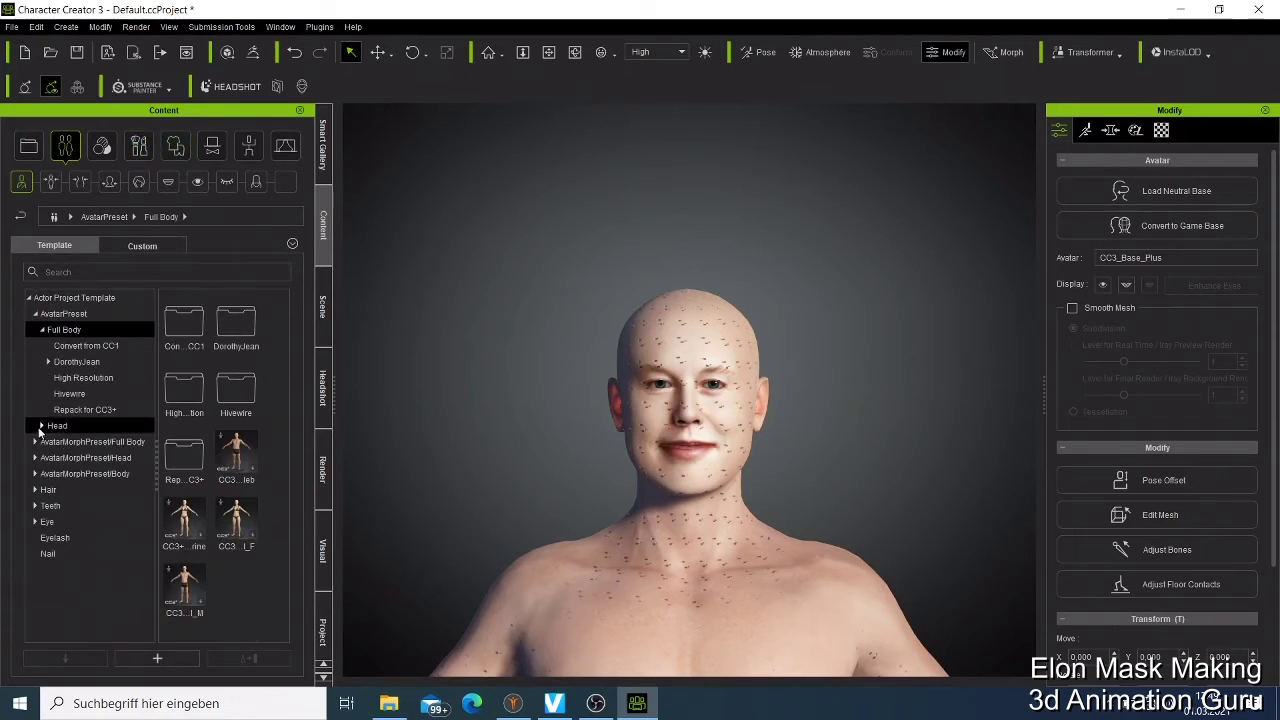
pyautogui.click(126, 490)
pyautogui.scroll(-3, 195, 455)
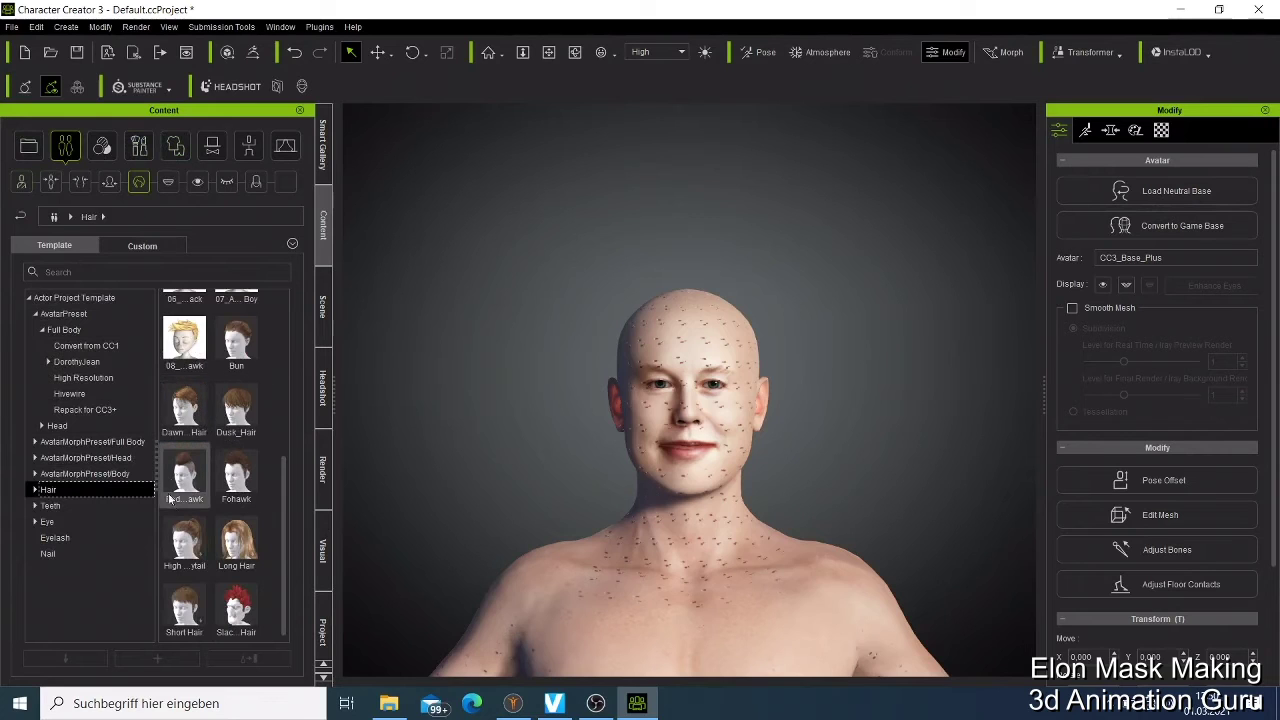
pyautogui.doubleClick(198, 410)
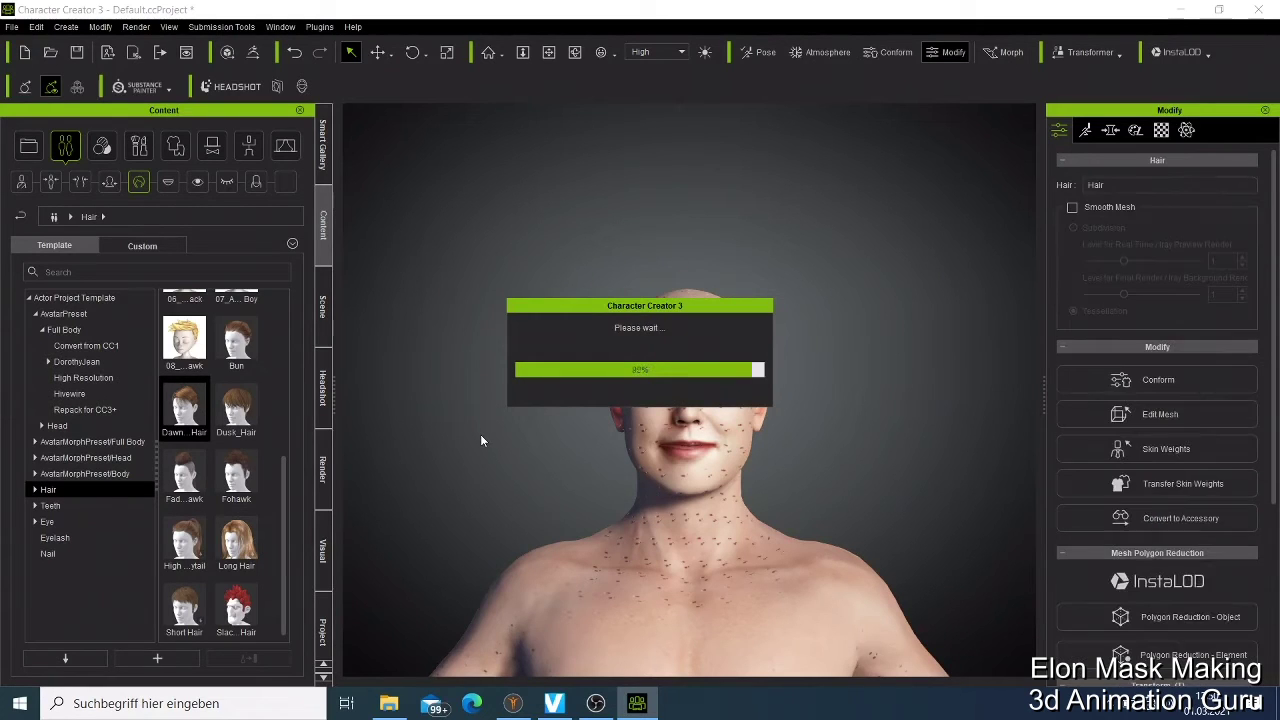
# Return to the Headshot panel and rotate the view so the face looks straight ahead
pyautogui.click(575, 52)
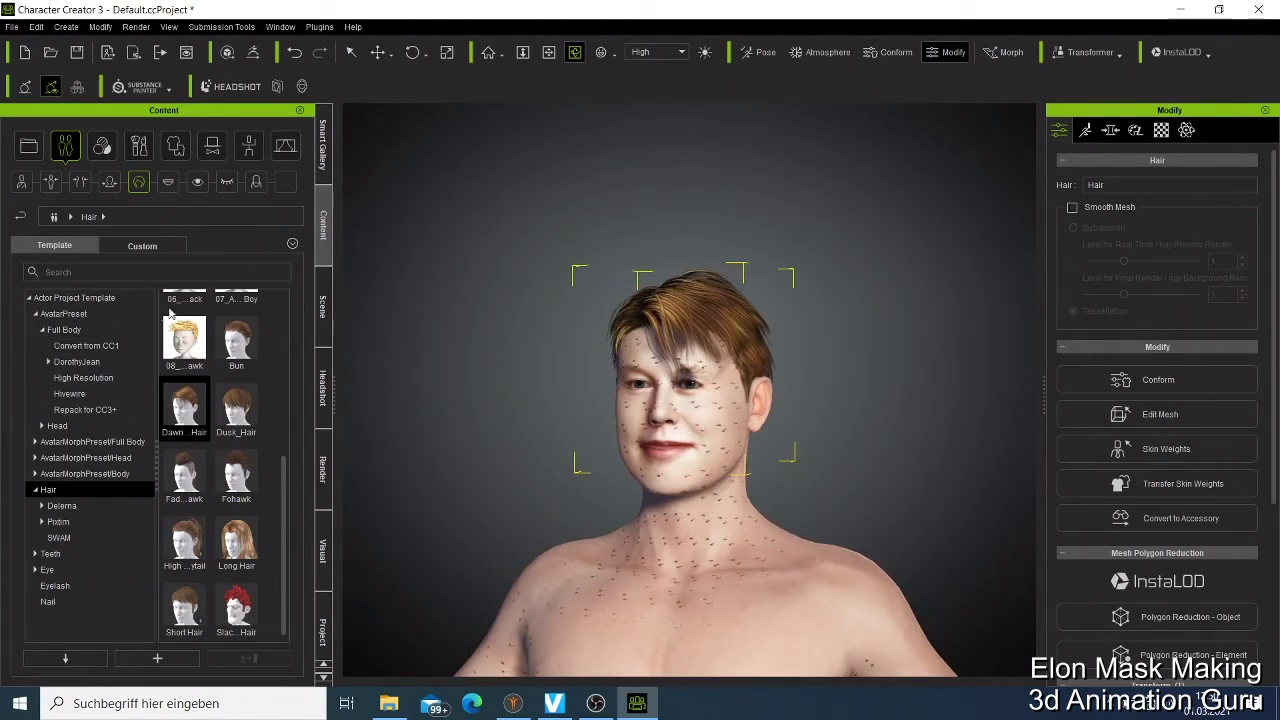
pyautogui.click(323, 385)
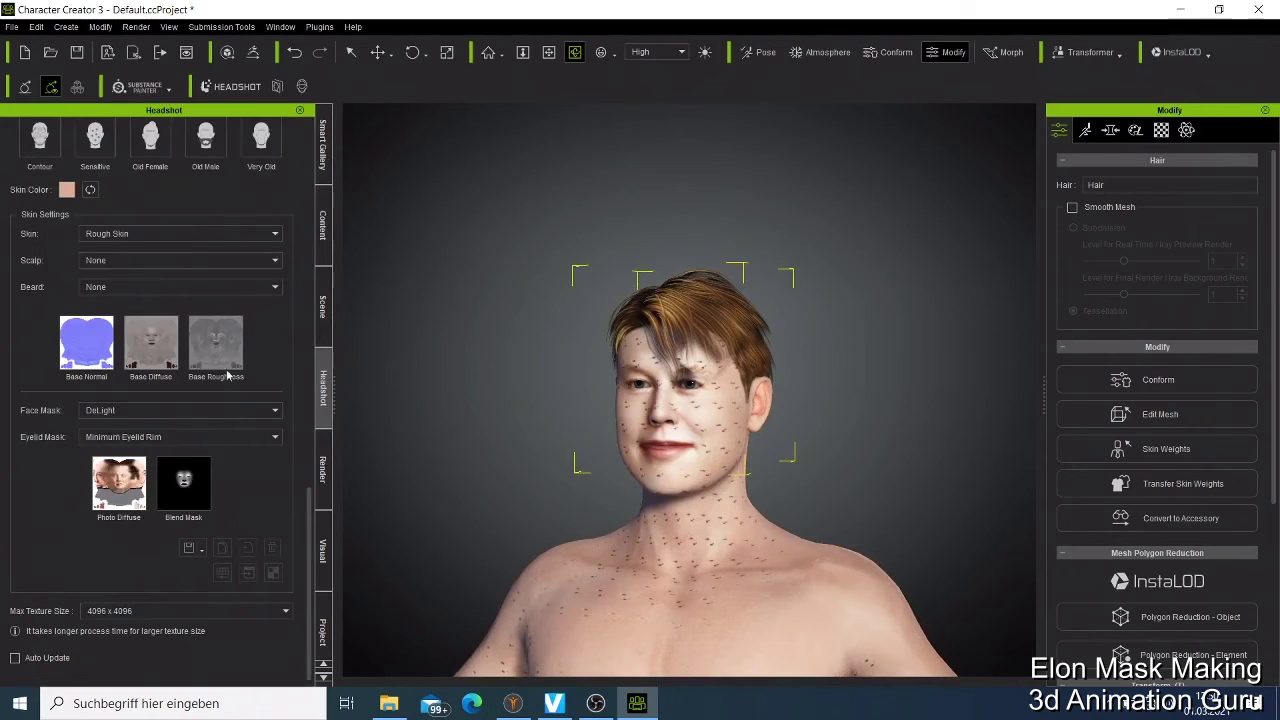
pyautogui.scroll(5, 216, 342)
pyautogui.scroll(5, 216, 342)
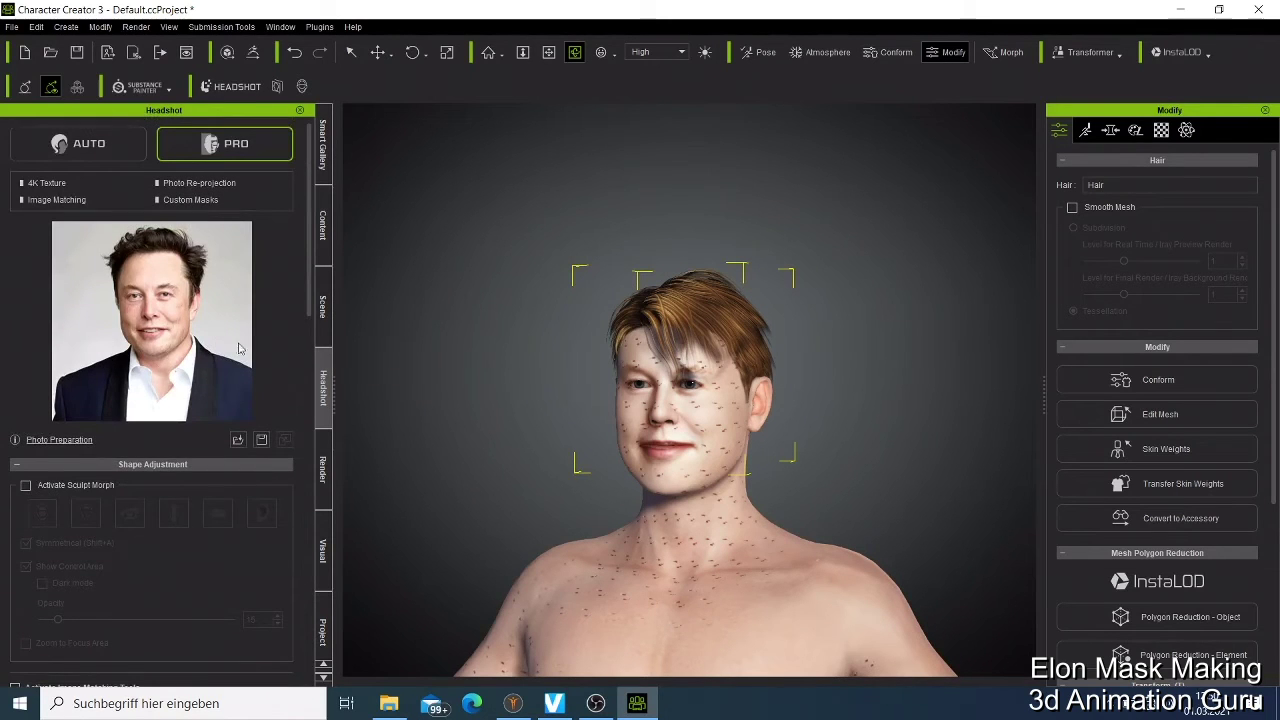
pyautogui.moveTo(600, 512); pyautogui.dragTo(630, 512, button='right')
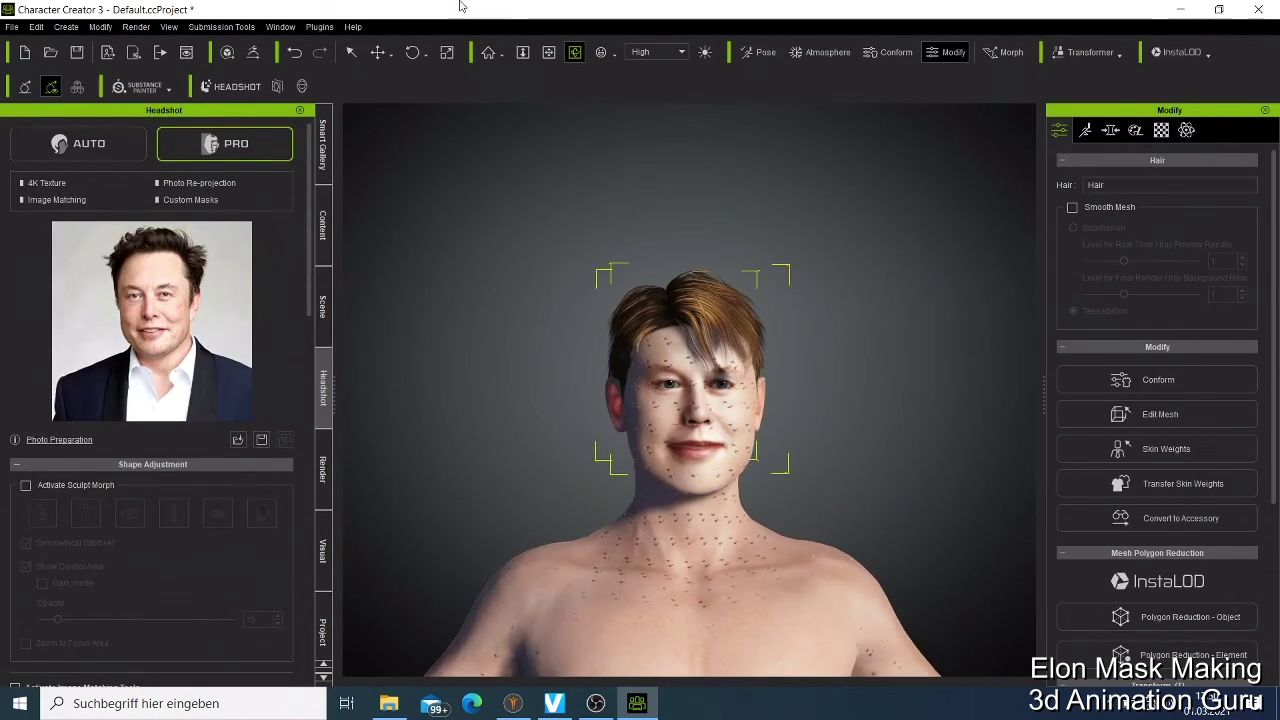
# Add Professional Outfit open-collar long-sleeve shirt_A, fitted to body shape with Default skin weights
pyautogui.click(548, 54)
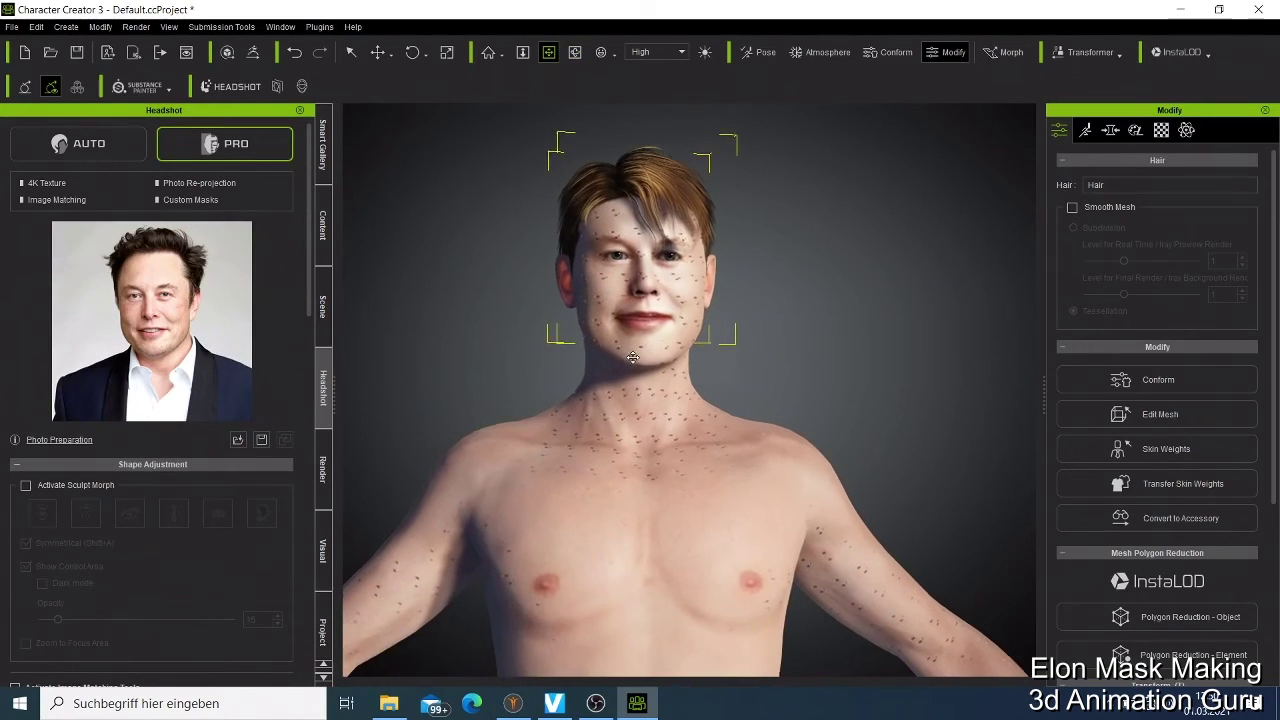
pyautogui.click(323, 225)
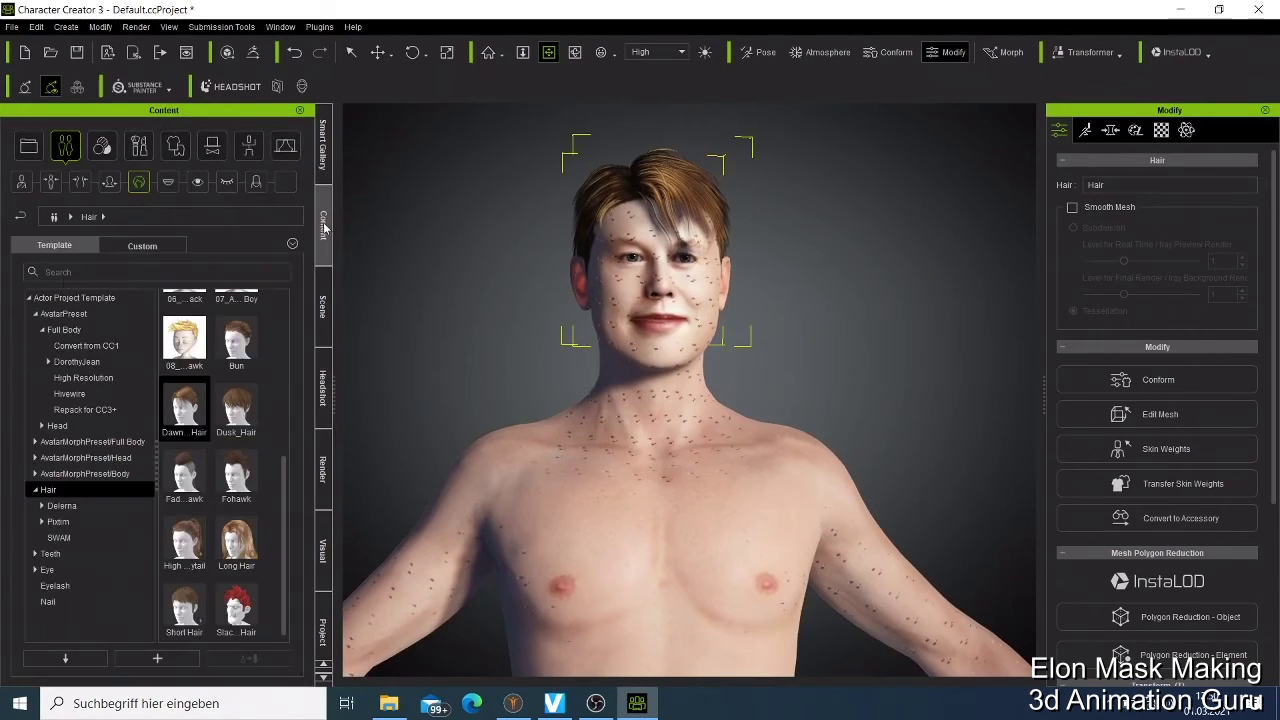
pyautogui.click(175, 146)
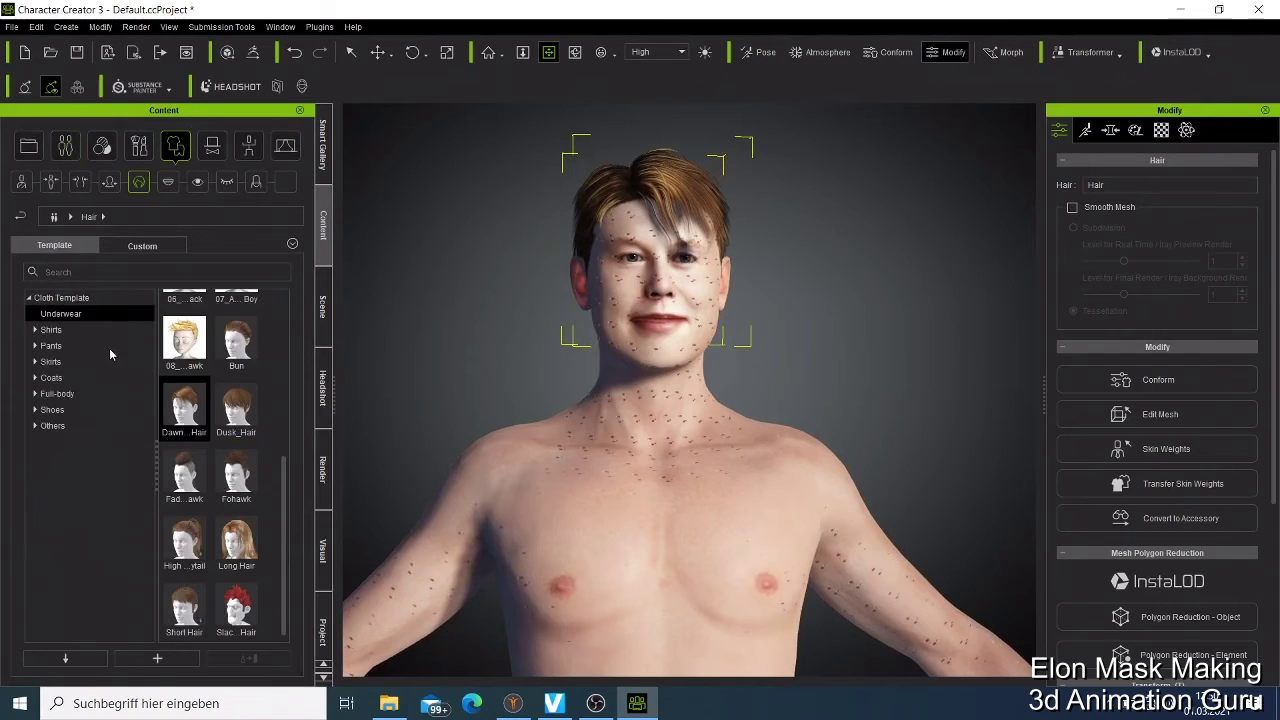
pyautogui.click(50, 329)
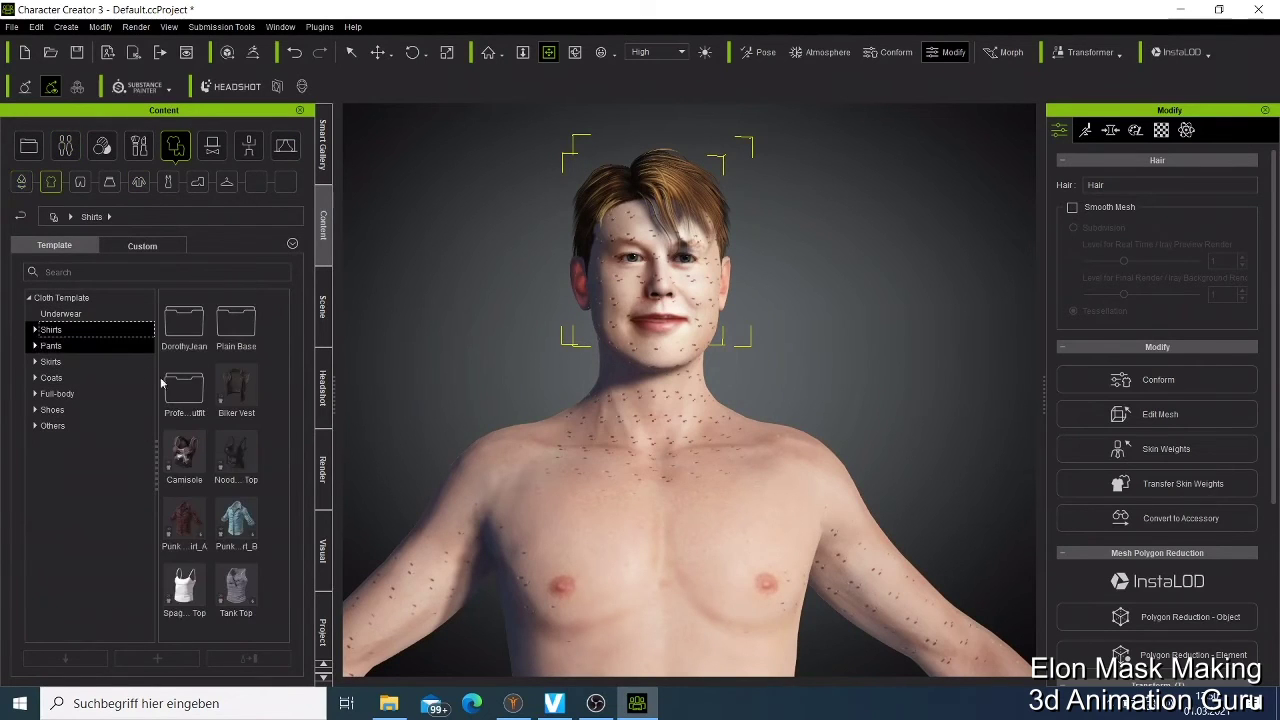
pyautogui.doubleClick(181, 390)
pyautogui.click(100, 394)
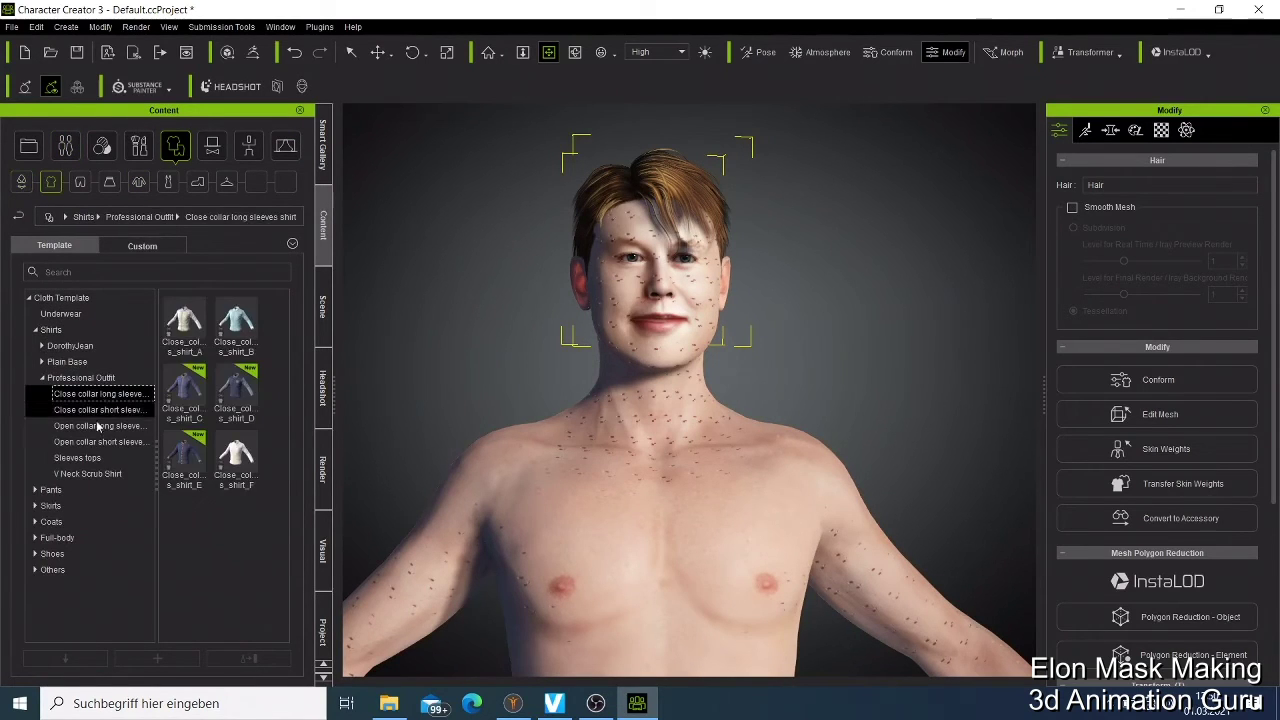
pyautogui.click(95, 428)
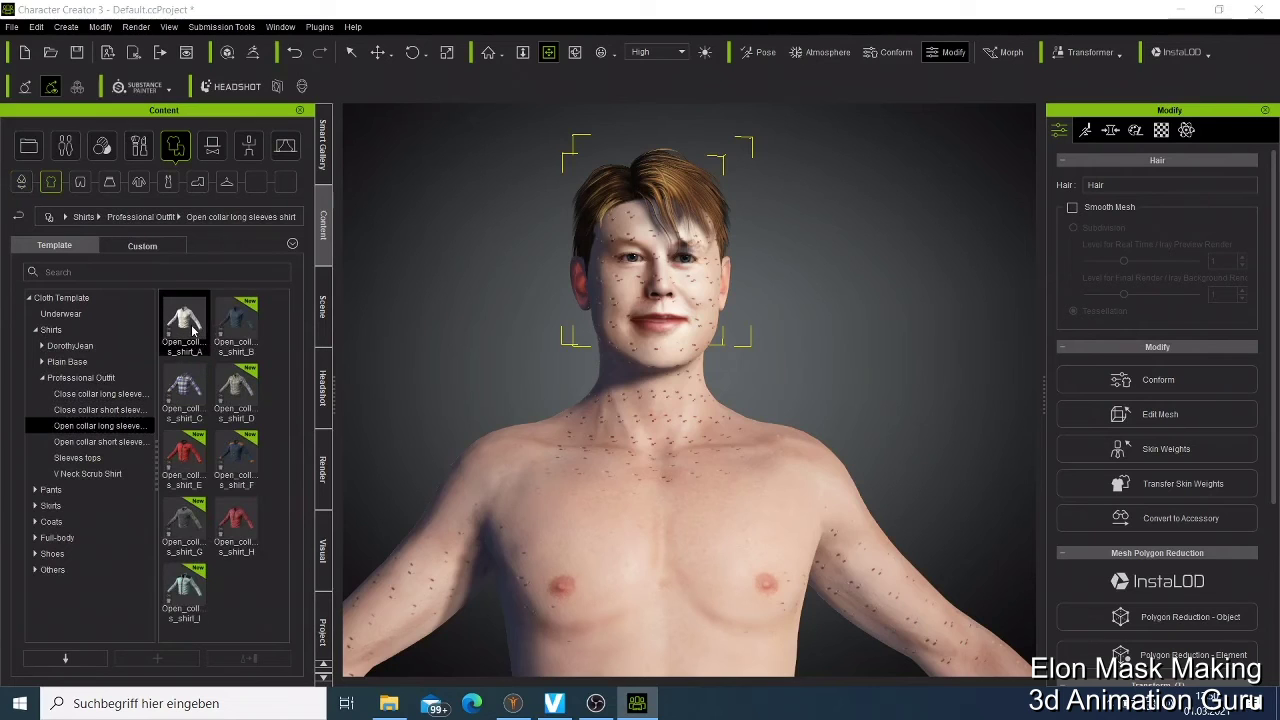
pyautogui.doubleClick(190, 325)
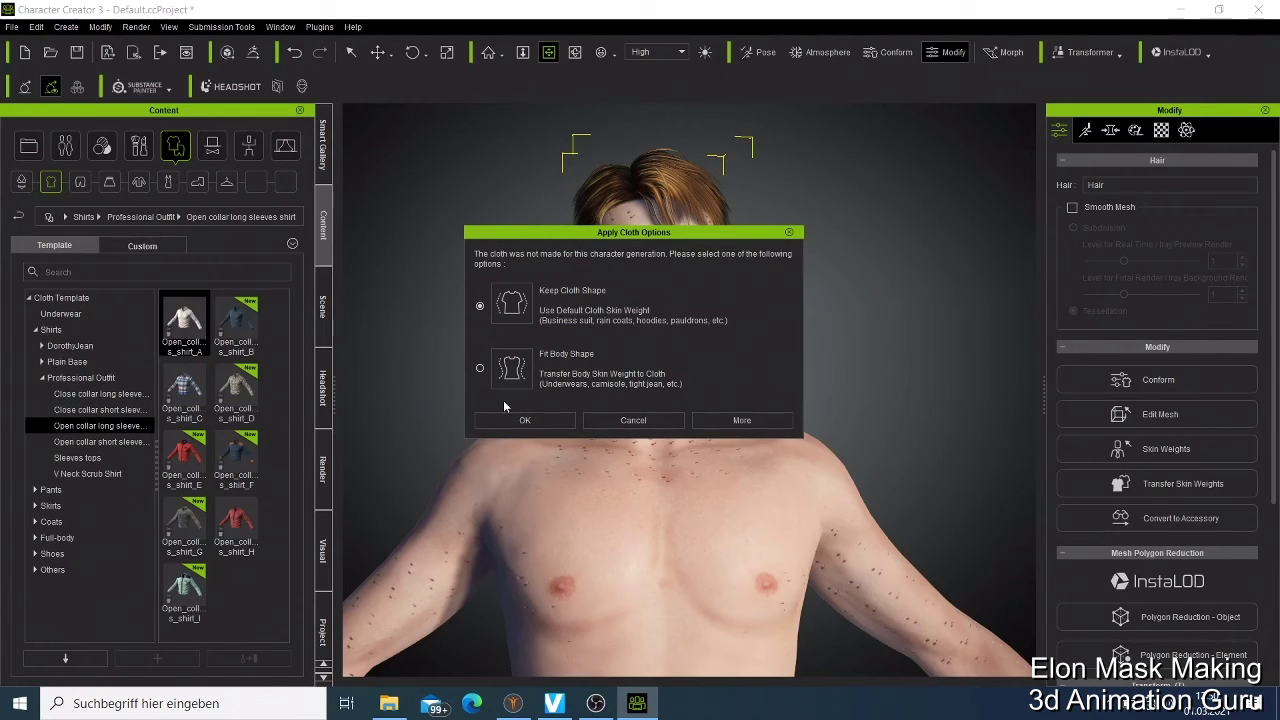
pyautogui.click(479, 371)
pyautogui.click(524, 420)
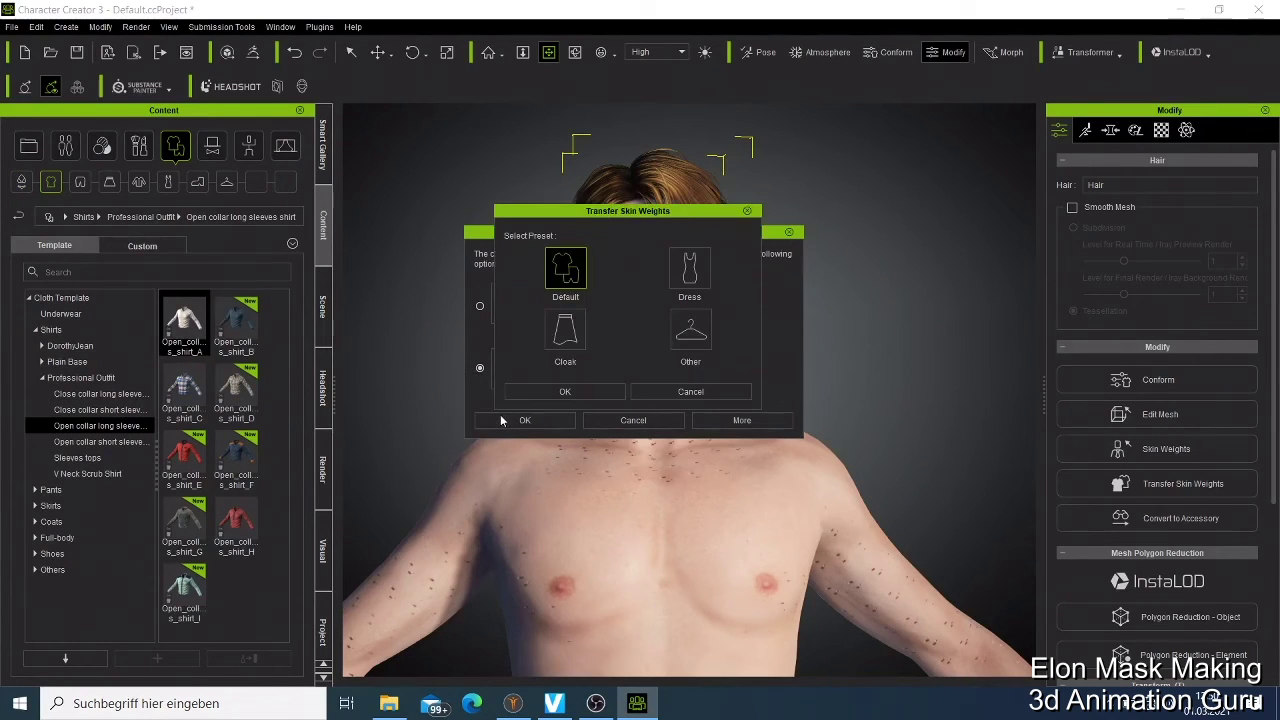
pyautogui.click(562, 391)
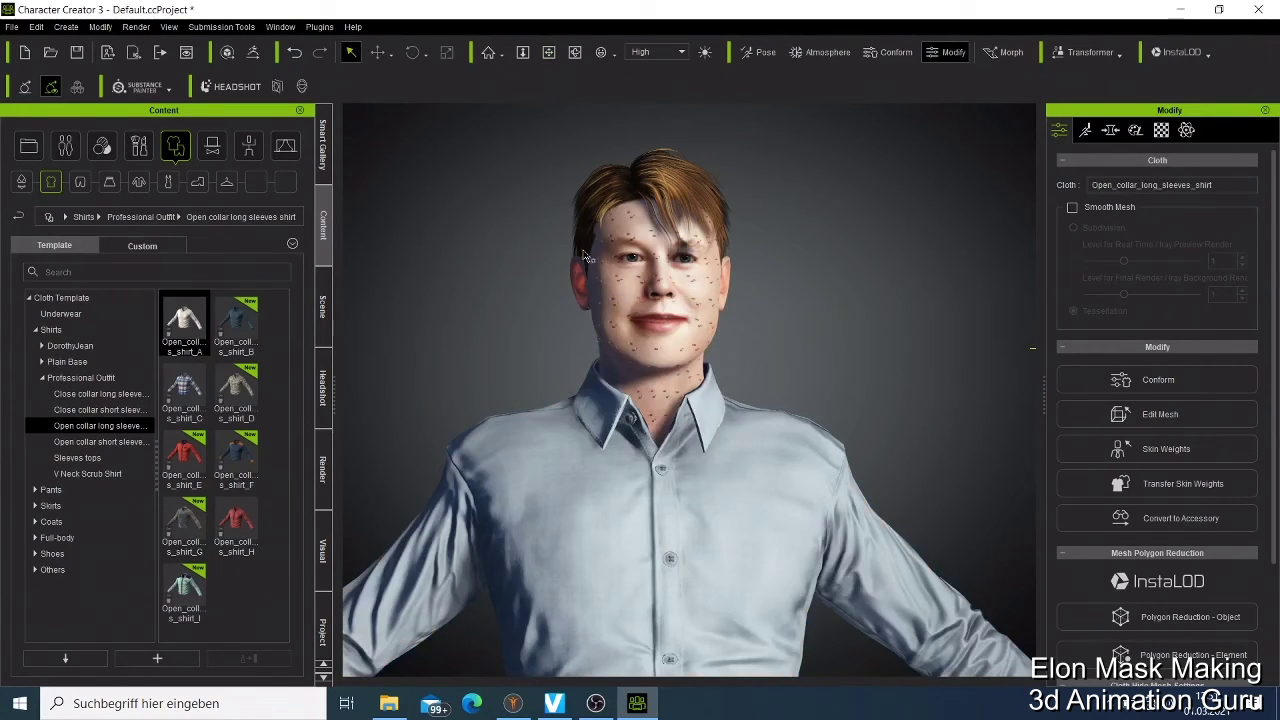
# Select the body, orbit to the face, and show the Cloth Template shirts in Content
pyautogui.click(324, 381)
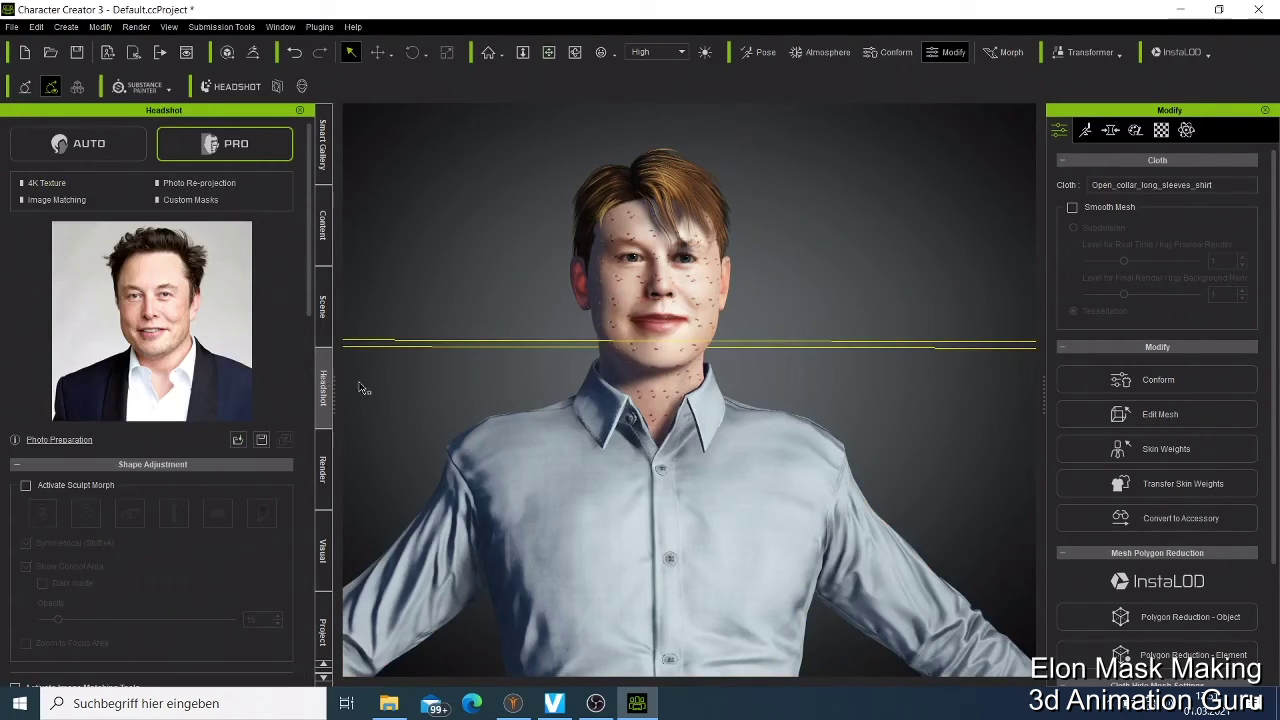
pyautogui.click(800, 308)
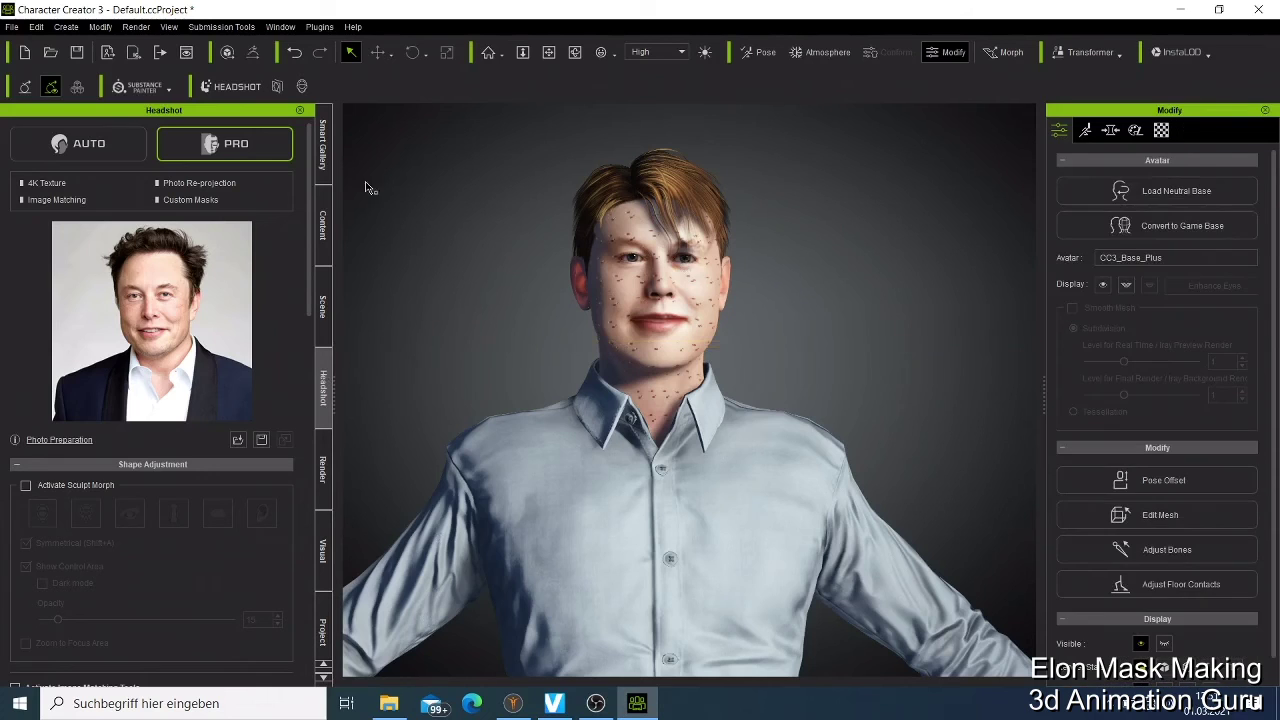
pyautogui.click(575, 52)
pyautogui.moveTo(765, 370); pyautogui.dragTo(710, 377)
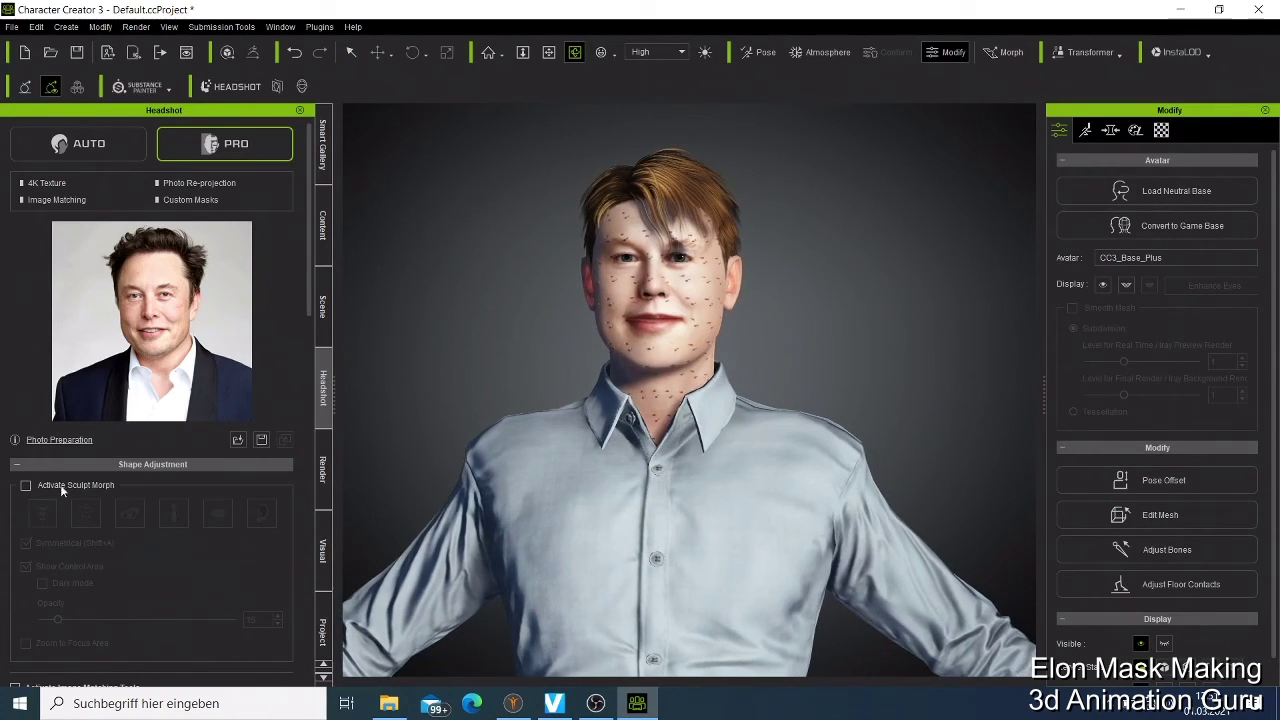
pyautogui.click(323, 145)
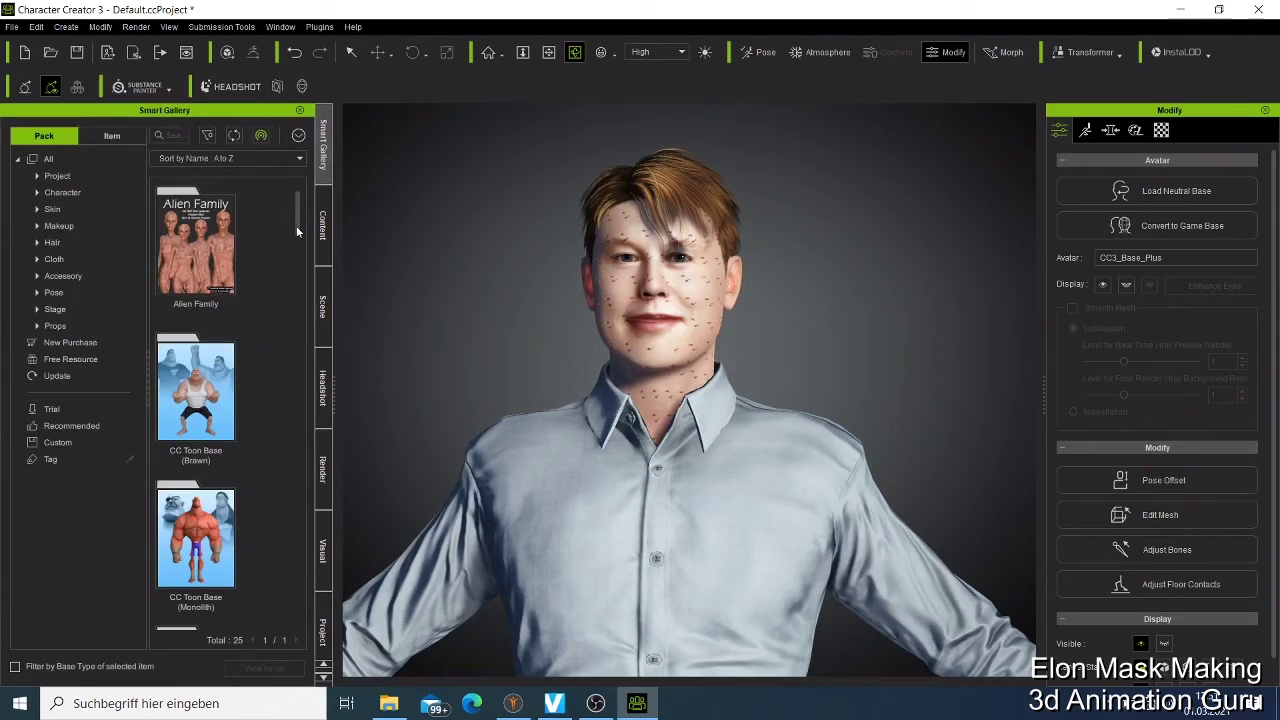
pyautogui.click(323, 225)
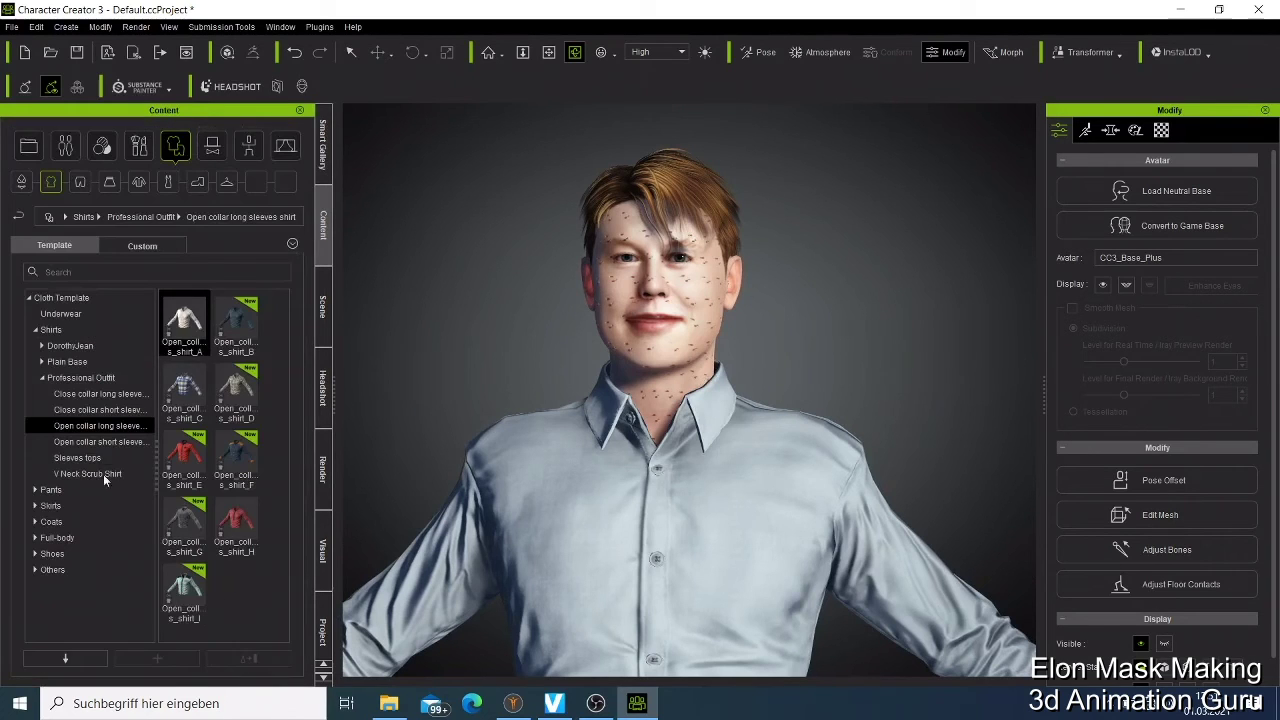
# Put on Business Suit A from Coats > Professional Outfit, accepting default fit and skin weights
pyautogui.click(36, 522)
pyautogui.click(42, 569)
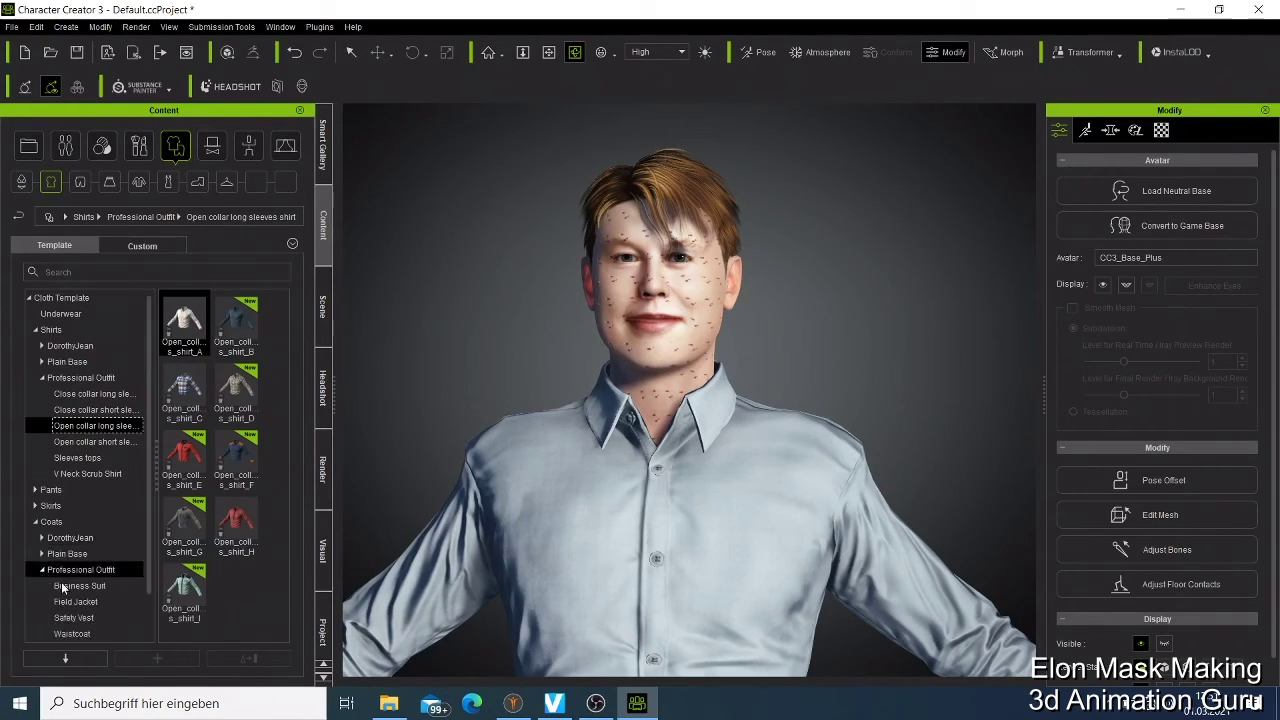
pyautogui.scroll(-1, 60, 575)
pyautogui.click(72, 585)
pyautogui.click(75, 538)
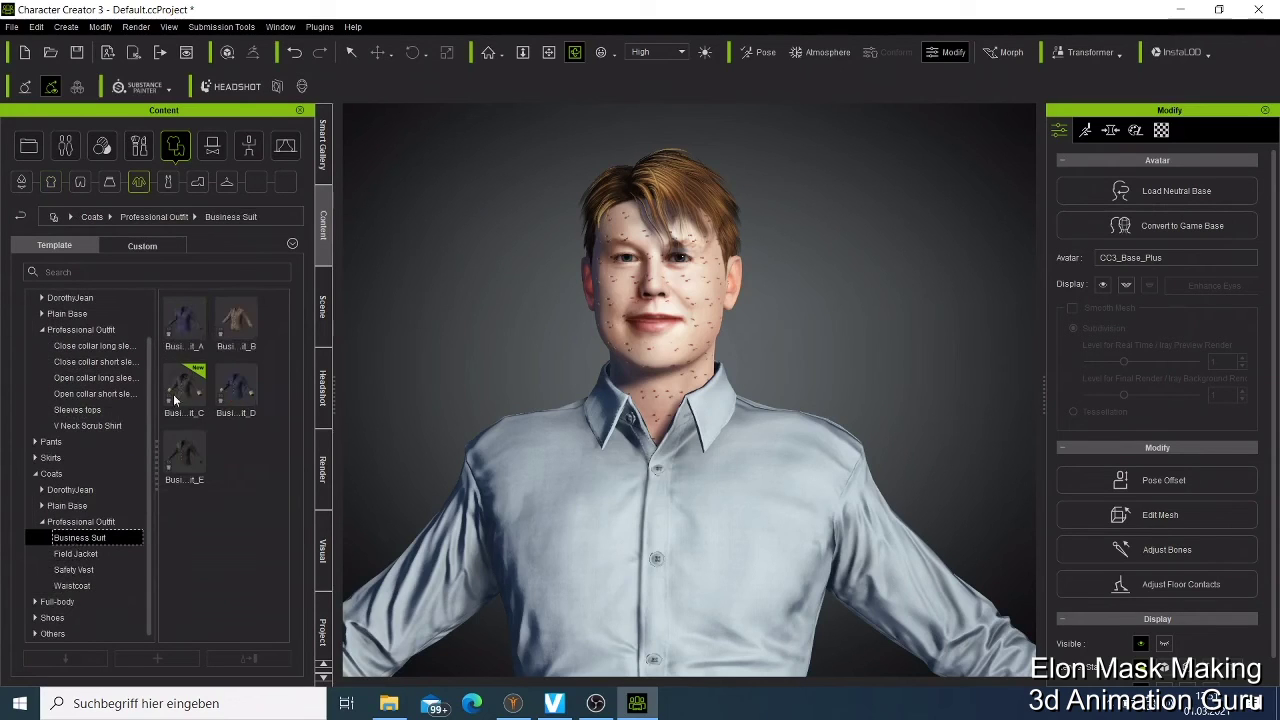
pyautogui.doubleClick(192, 333)
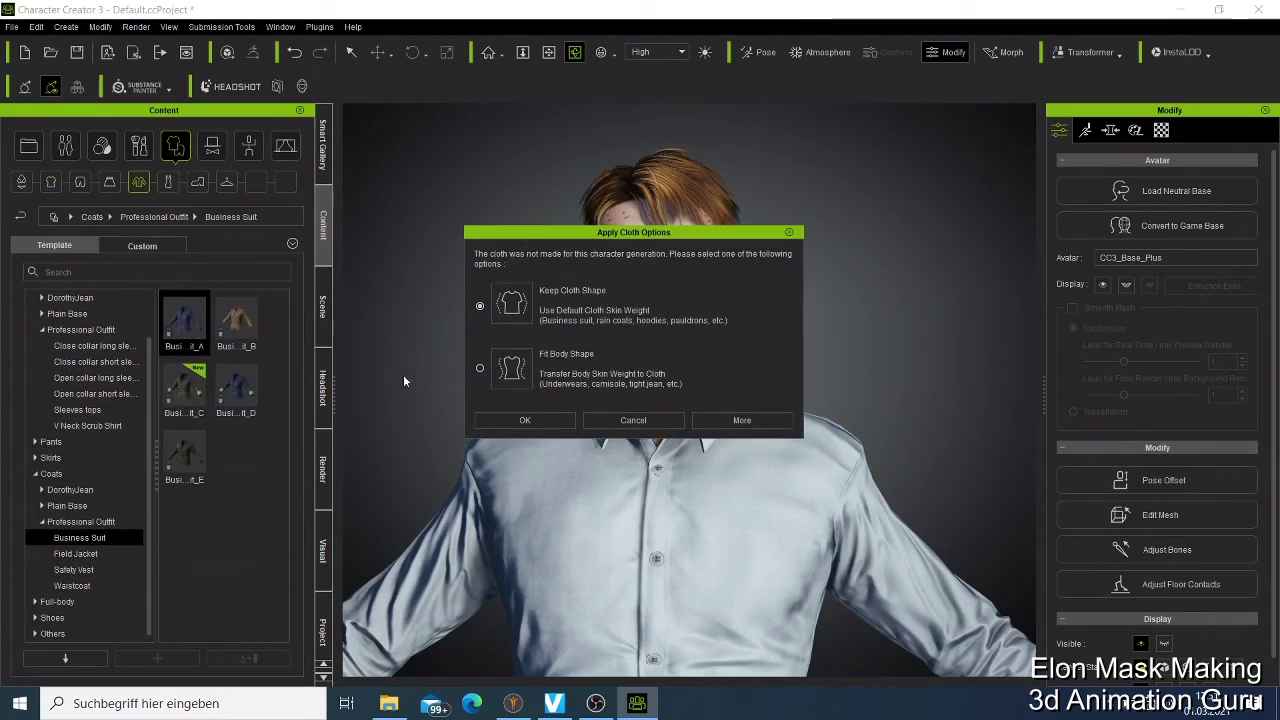
pyautogui.click(525, 420)
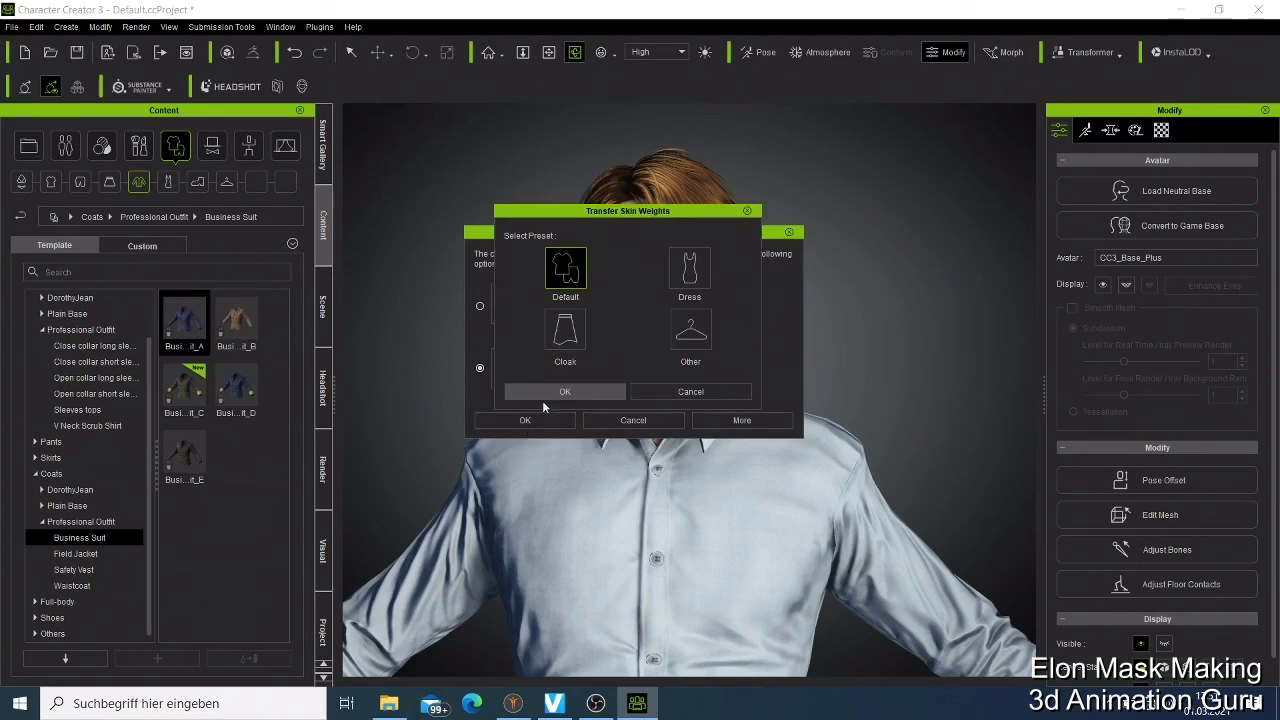
pyautogui.click(543, 398)
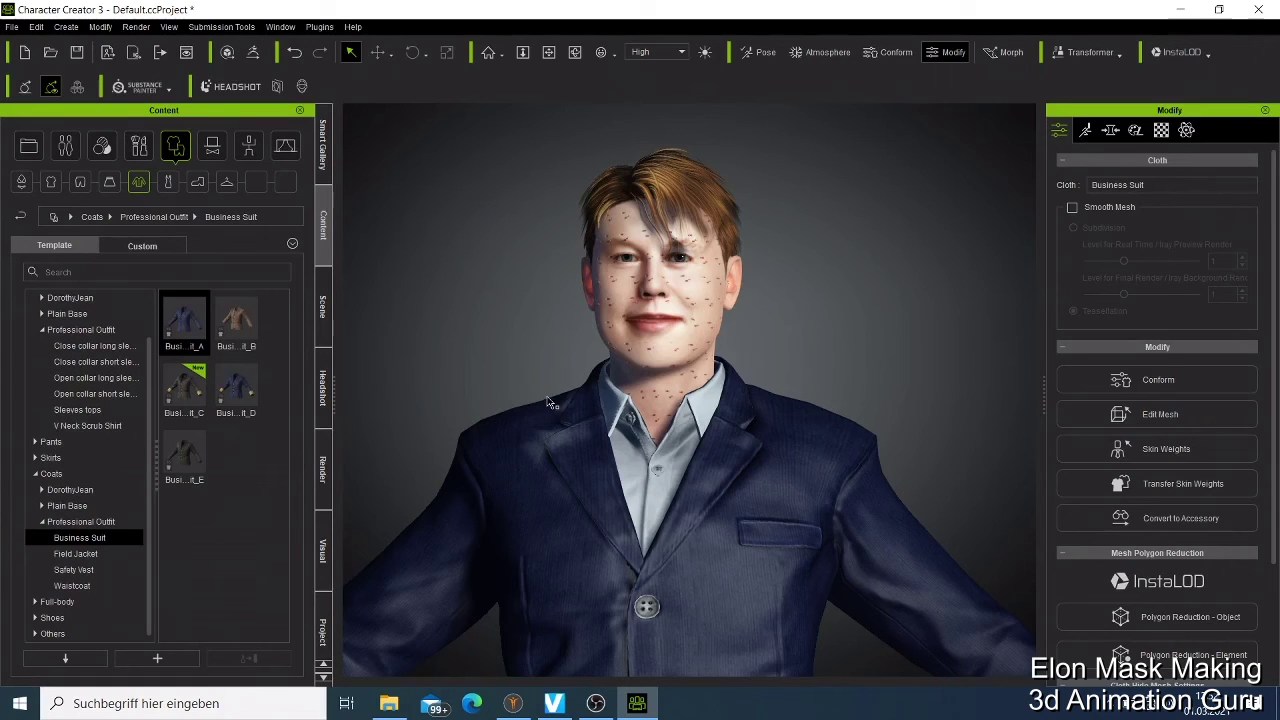
pyautogui.scroll(-5, 548, 402)
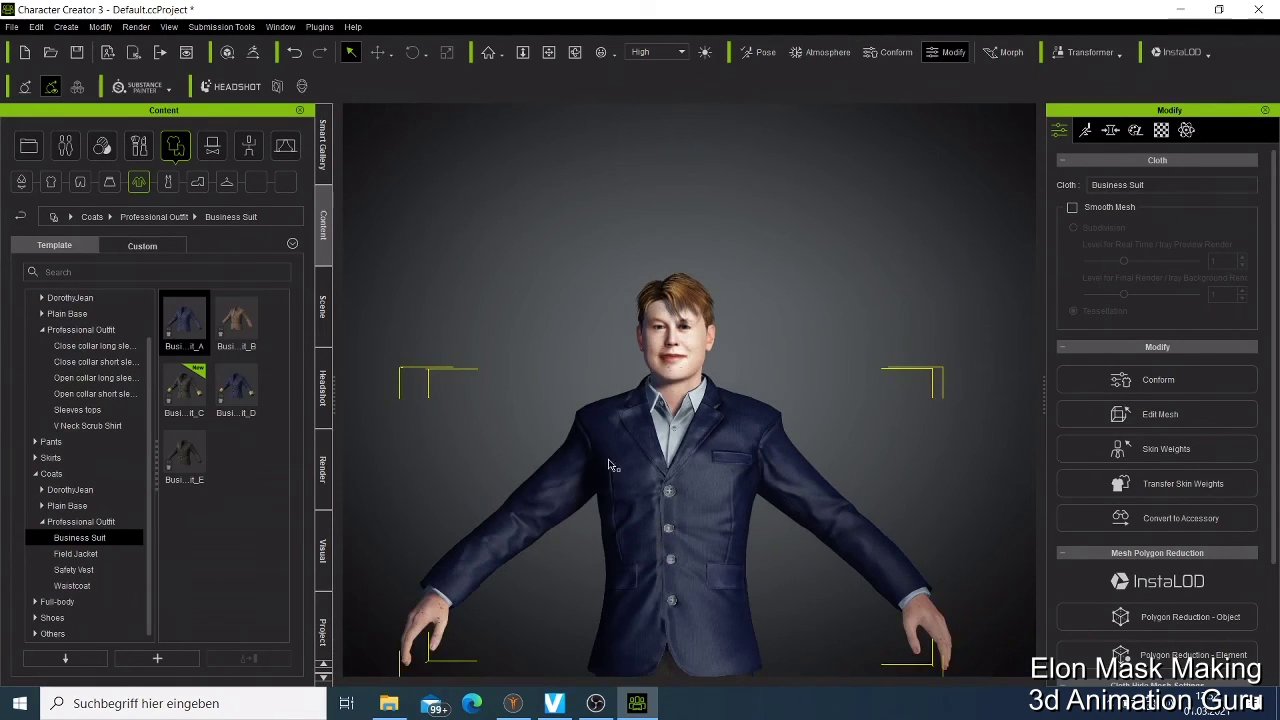
pyautogui.scroll(2, 608, 465)
pyautogui.scroll(2, 607, 462)
pyautogui.scroll(2, 605, 457)
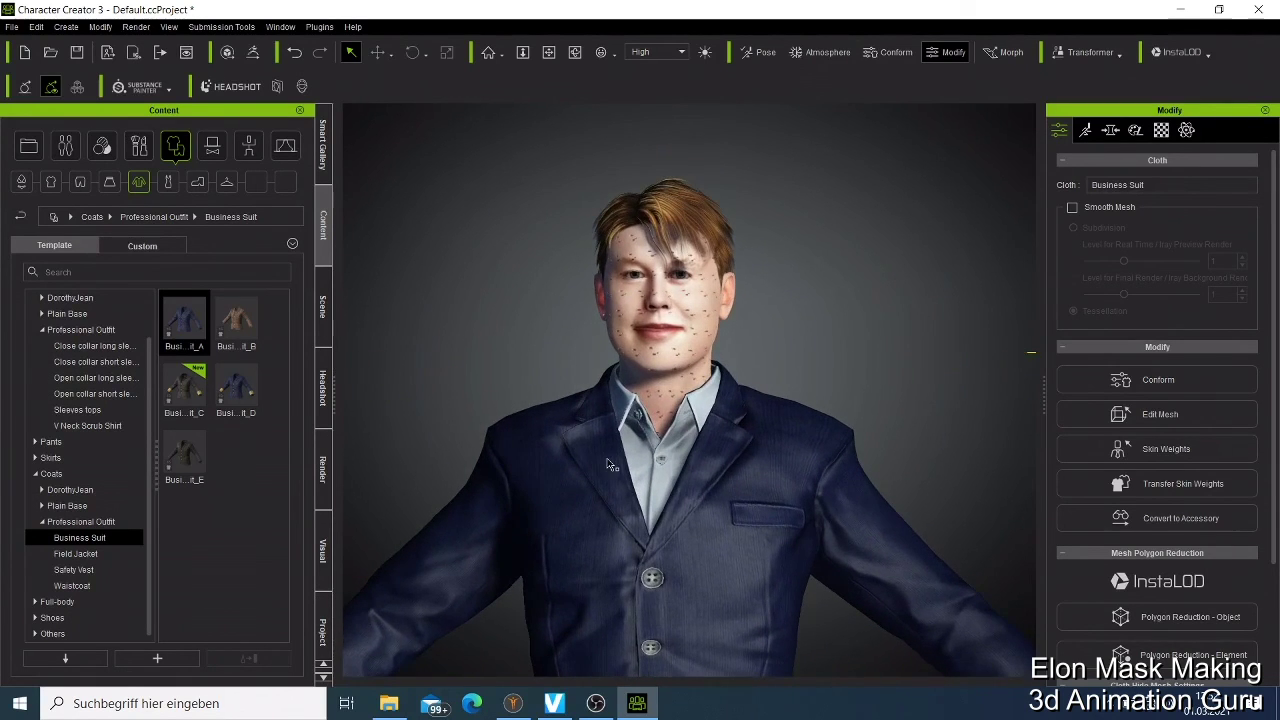
# Try the Handsome male expression, then apply the Normal male expression instead
pyautogui.click(768, 52)
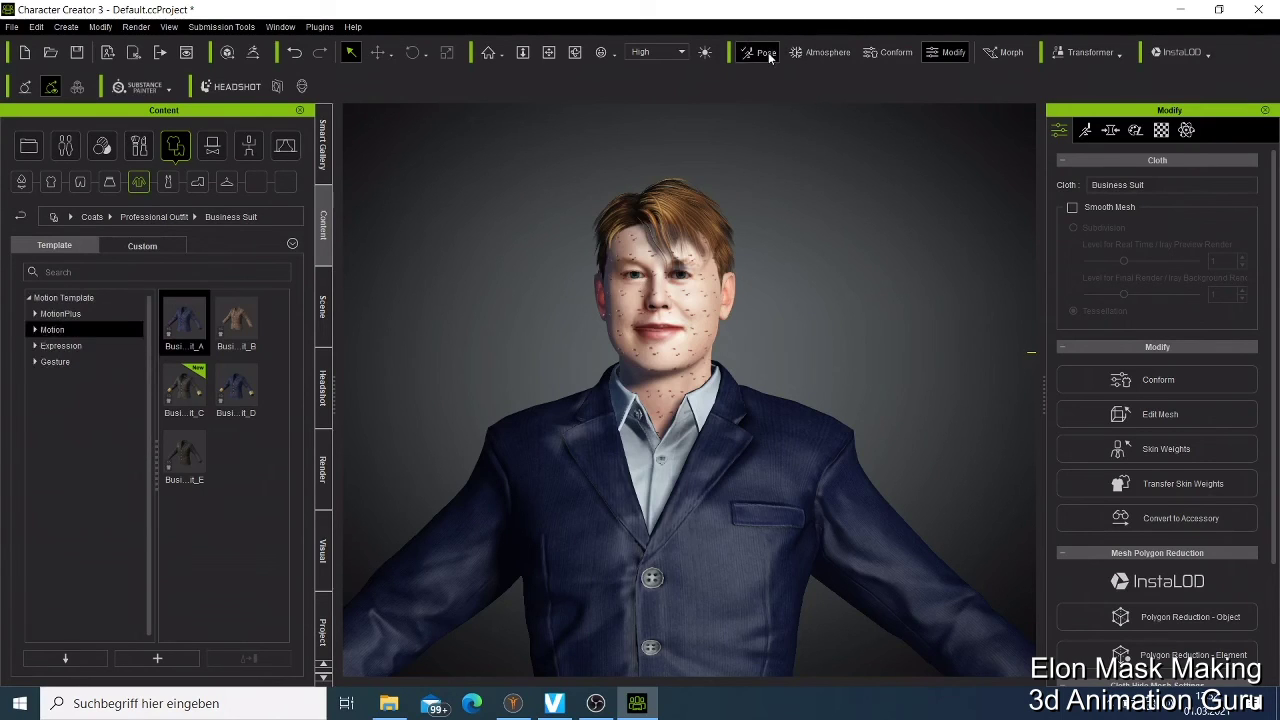
pyautogui.click(62, 426)
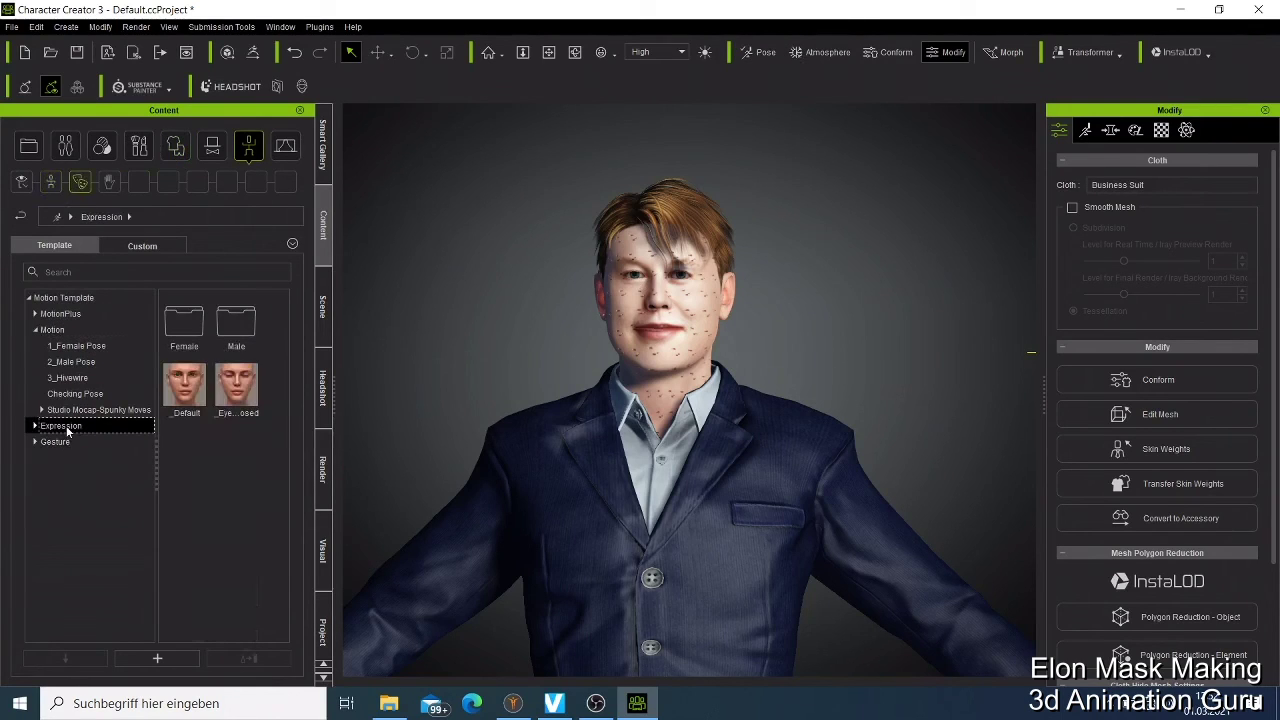
pyautogui.doubleClick(237, 328)
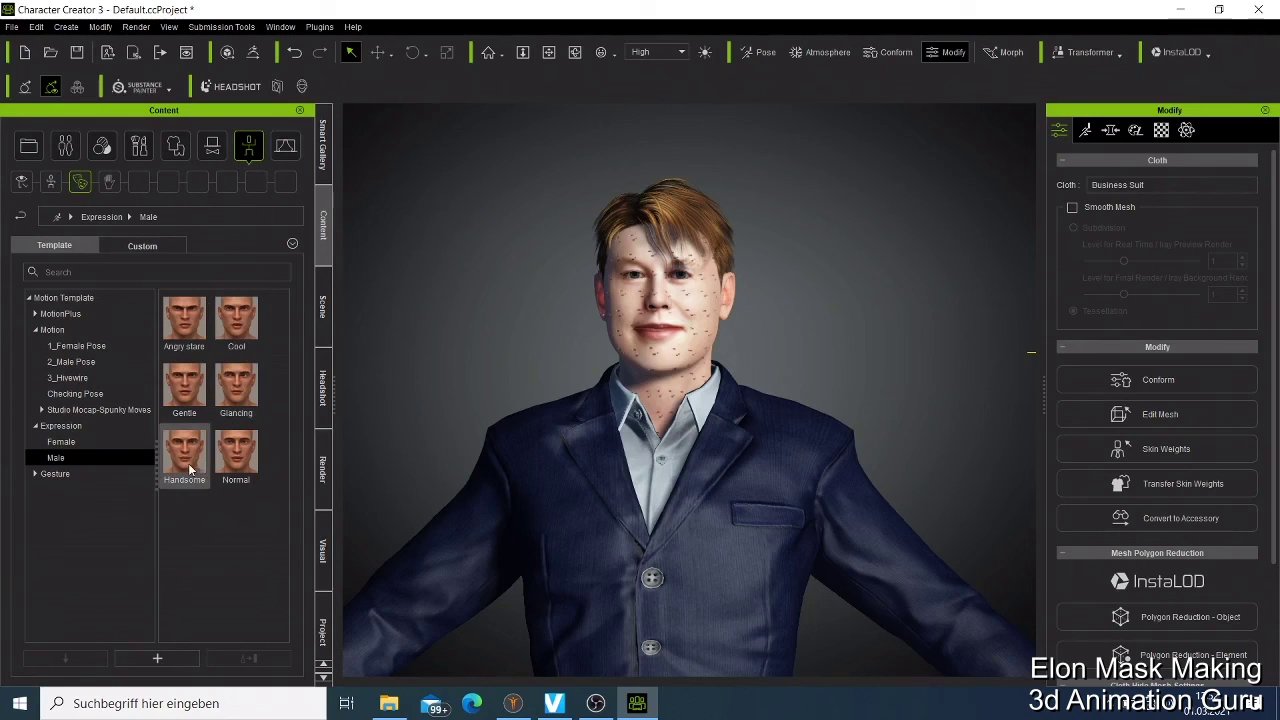
pyautogui.doubleClick(188, 463)
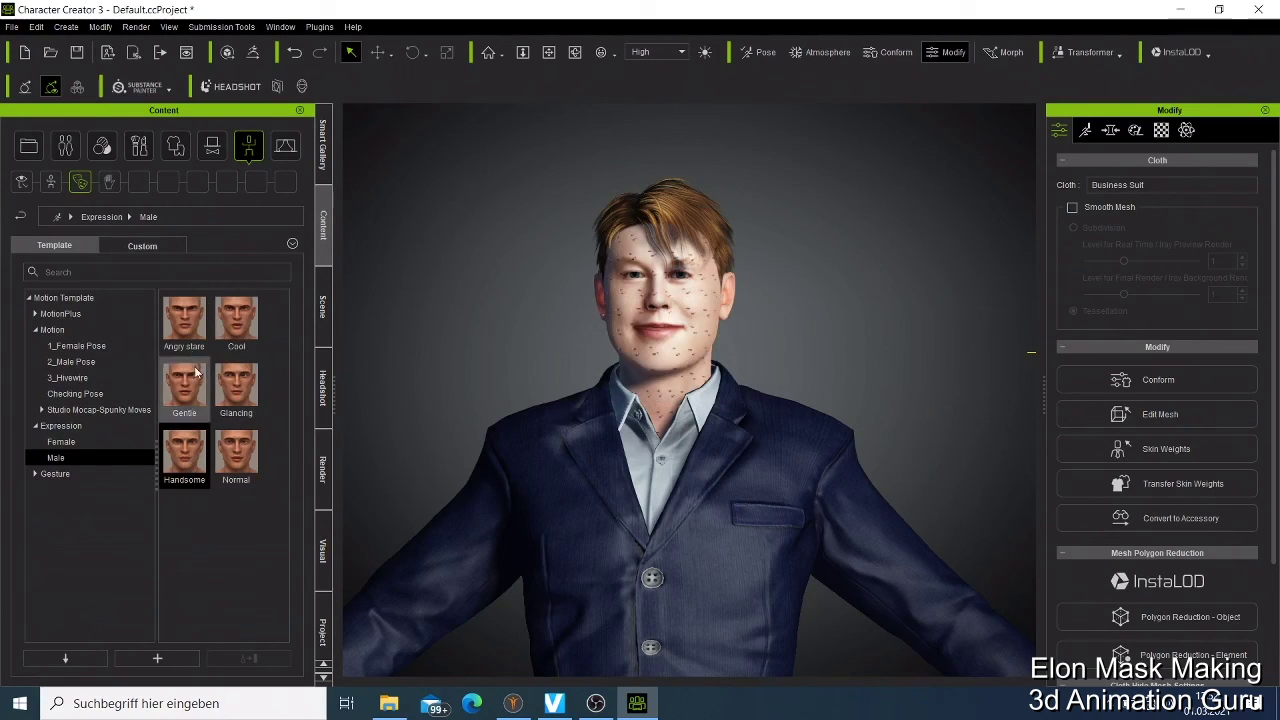
pyautogui.doubleClick(228, 453)
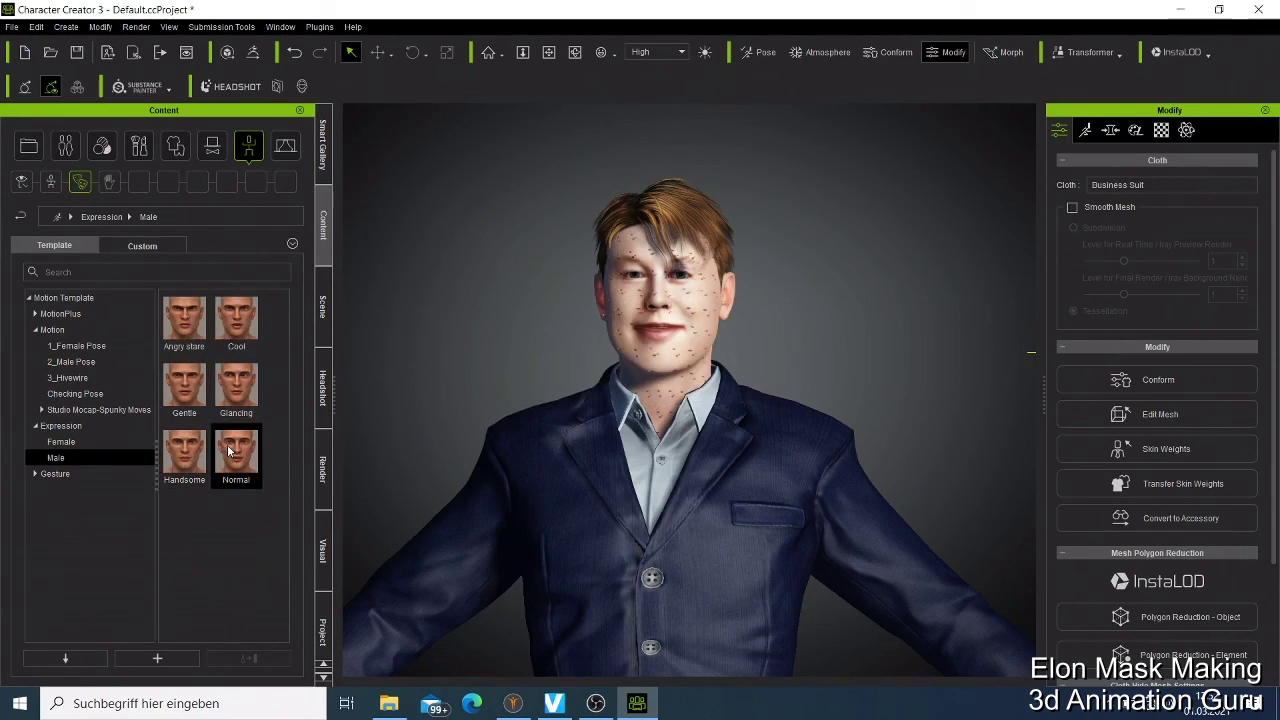
pyautogui.moveTo(228, 450); pyautogui.dragTo(543, 373)
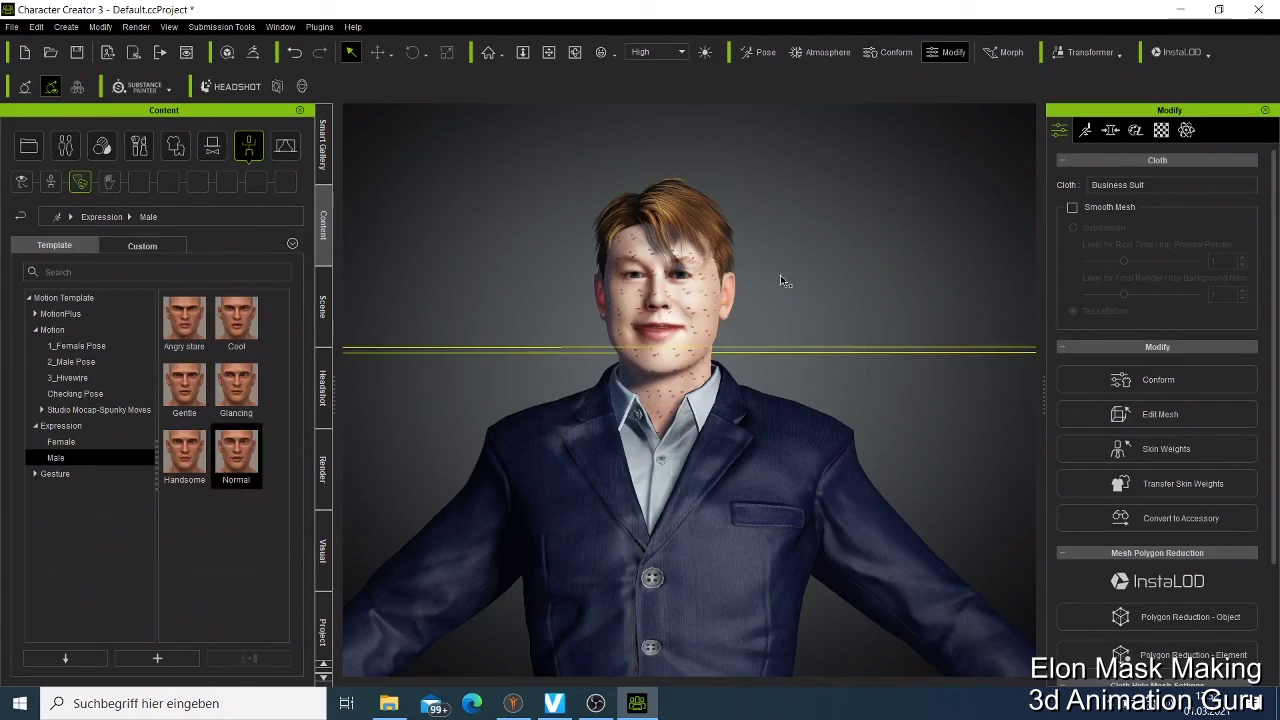
pyautogui.moveTo(781, 280); pyautogui.dragTo(776, 283)
pyautogui.scroll(-5, 770, 282)
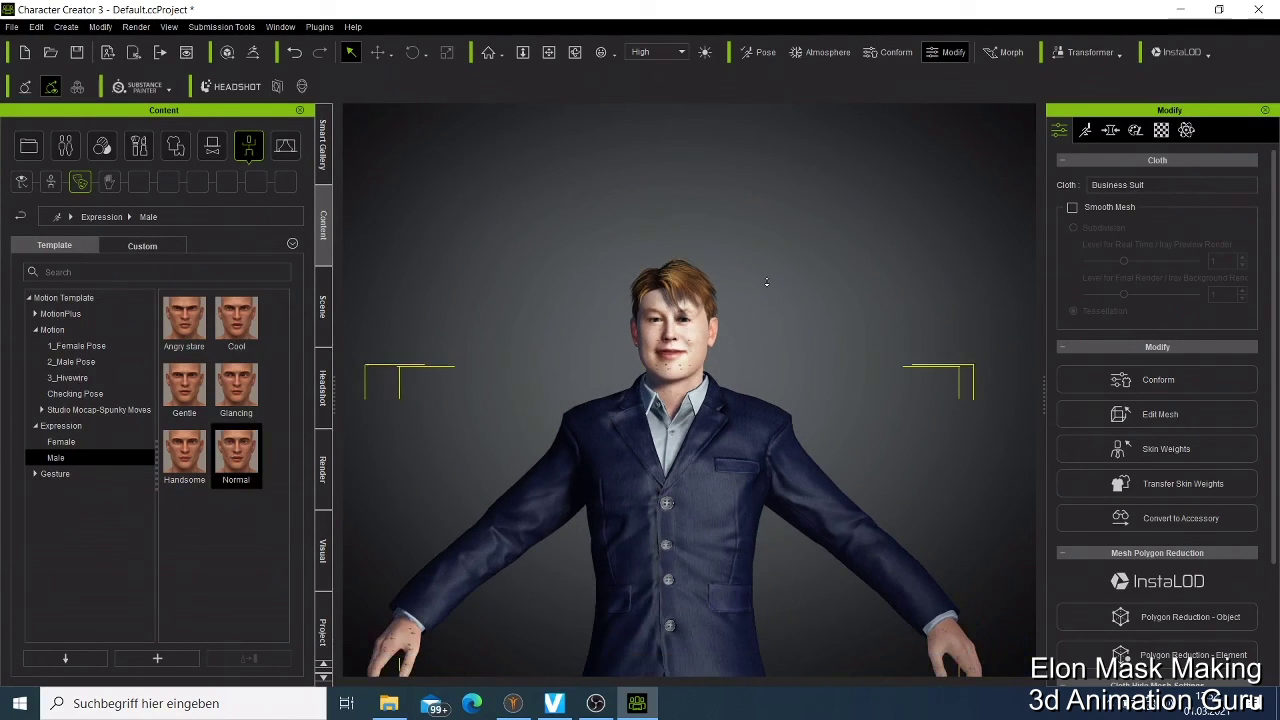
pyautogui.scroll(-1, 766, 282)
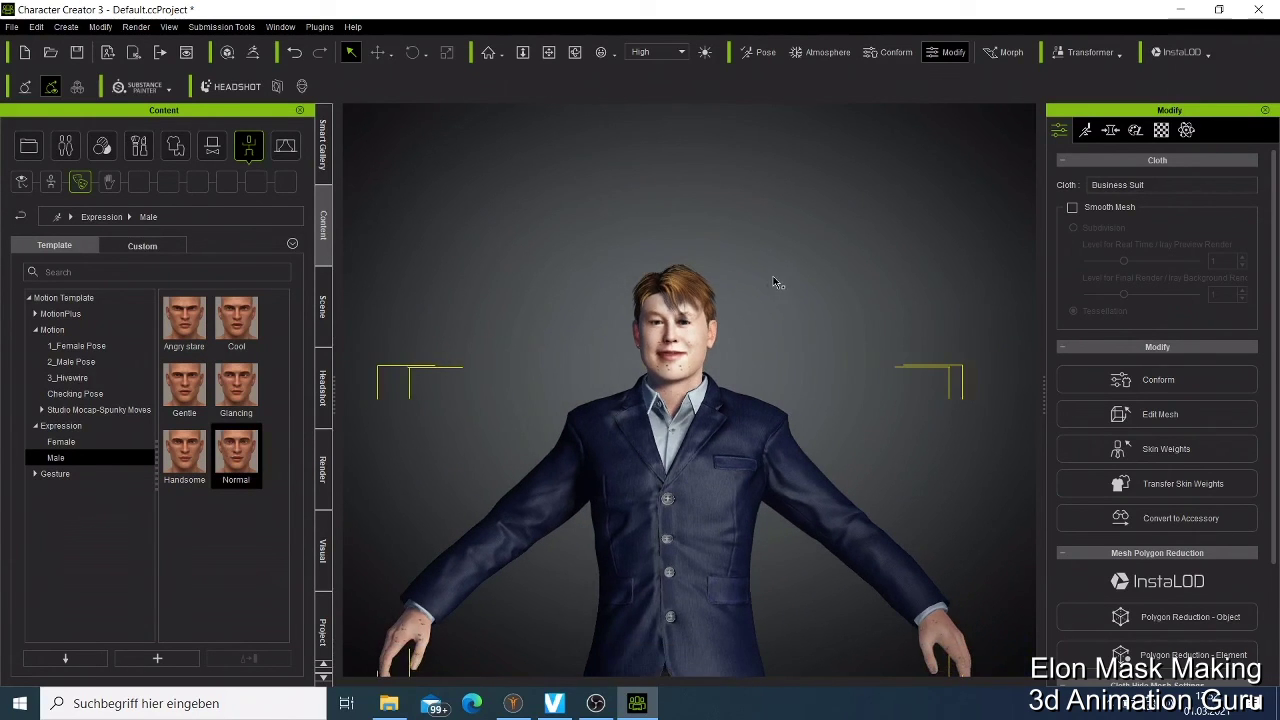
# Reopen the Headshot portrait photo and zoom in on the suited character, turned to face front
pyautogui.click(575, 52)
pyautogui.moveTo(740, 485); pyautogui.dragTo(832, 497)
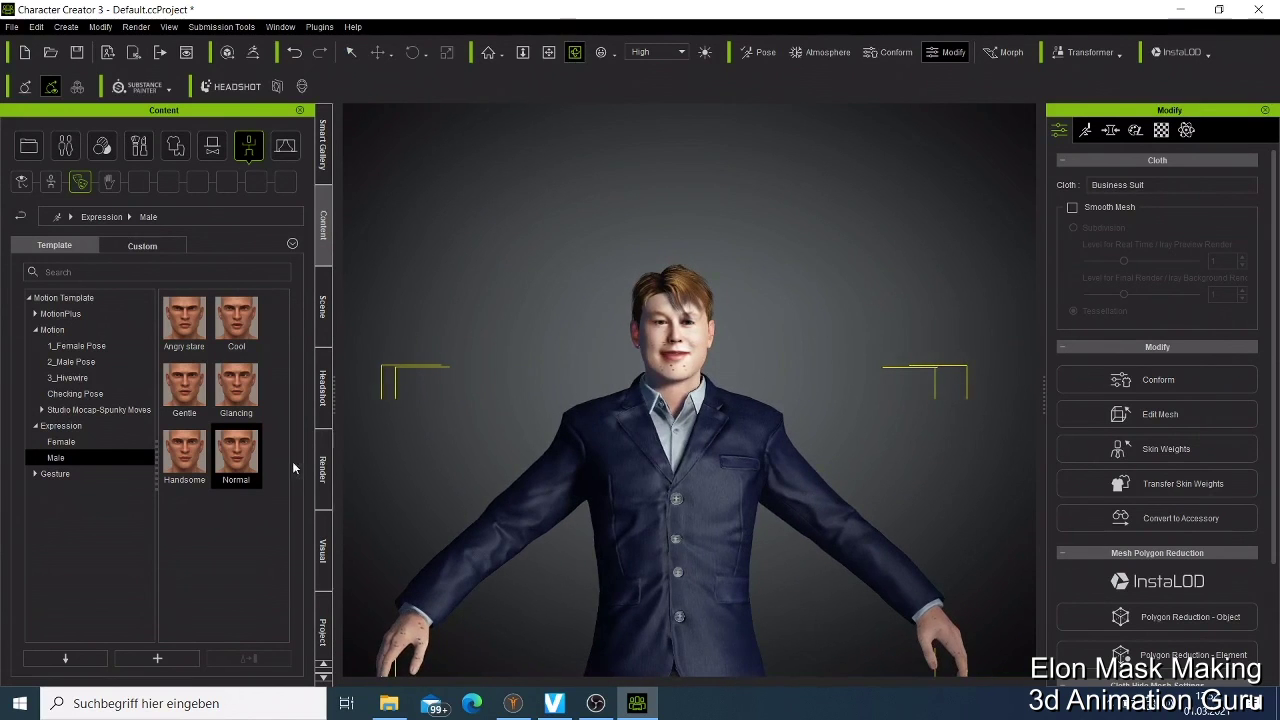
pyautogui.click(321, 392)
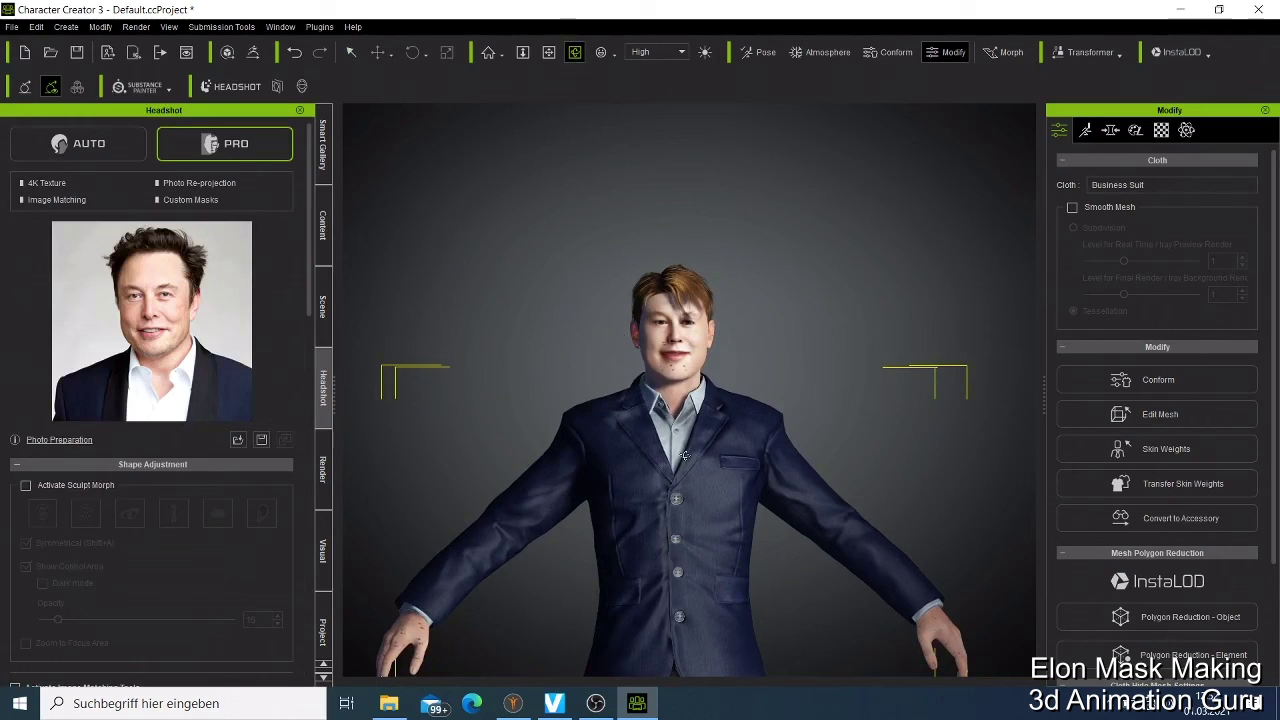
pyautogui.moveTo(684, 456)
pyautogui.mouseDown()
pyautogui.moveTo(655, 454)
pyautogui.moveTo(659, 400)
pyautogui.mouseUp()
pyautogui.click(549, 52)
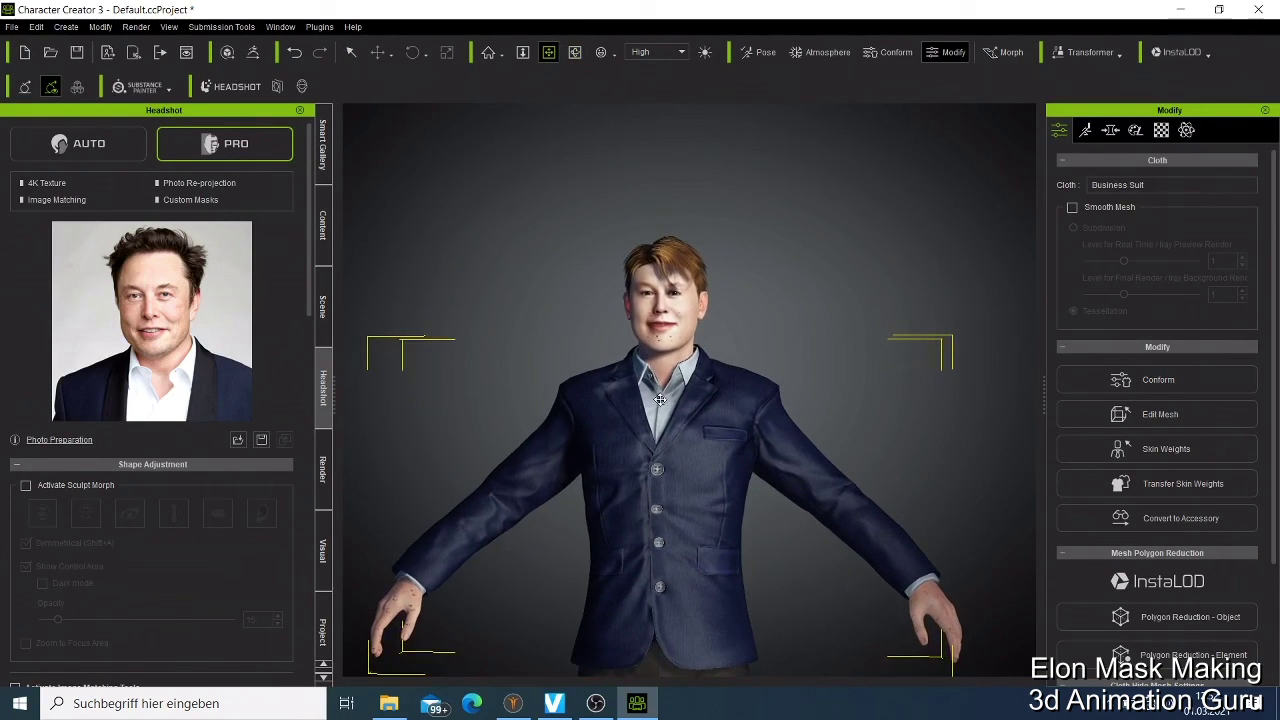
pyautogui.scroll(3, 659, 400)
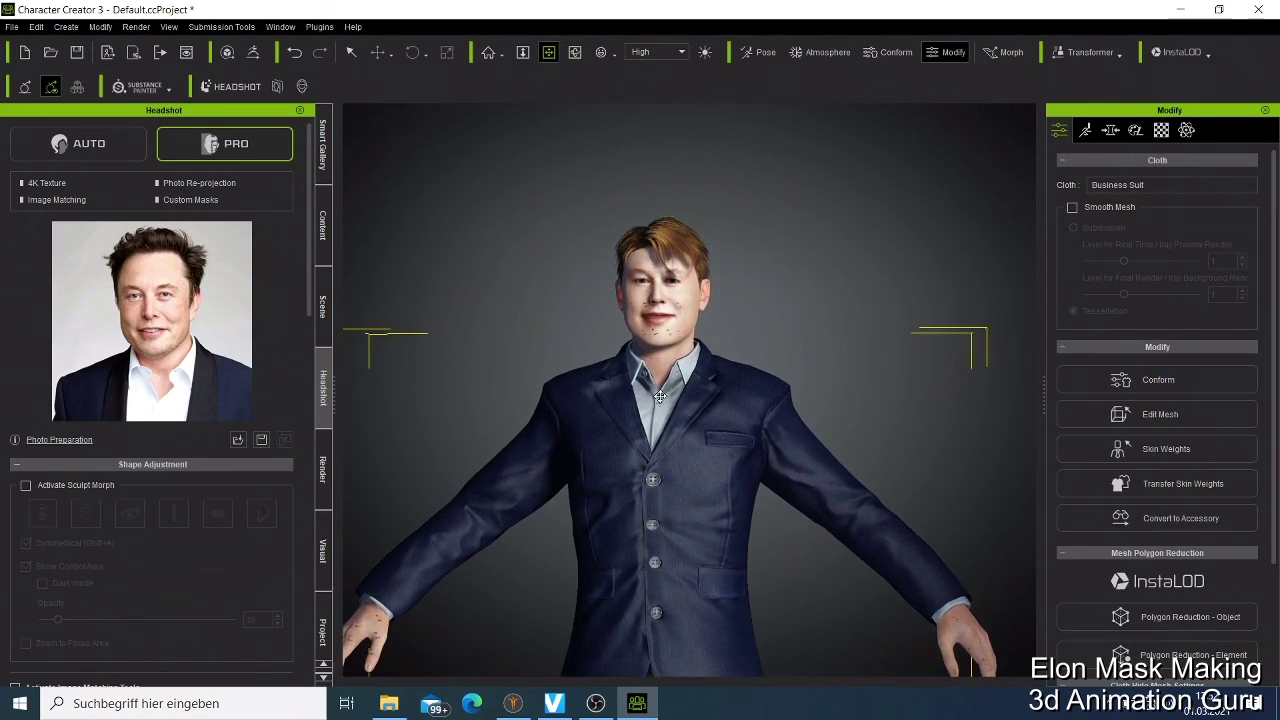